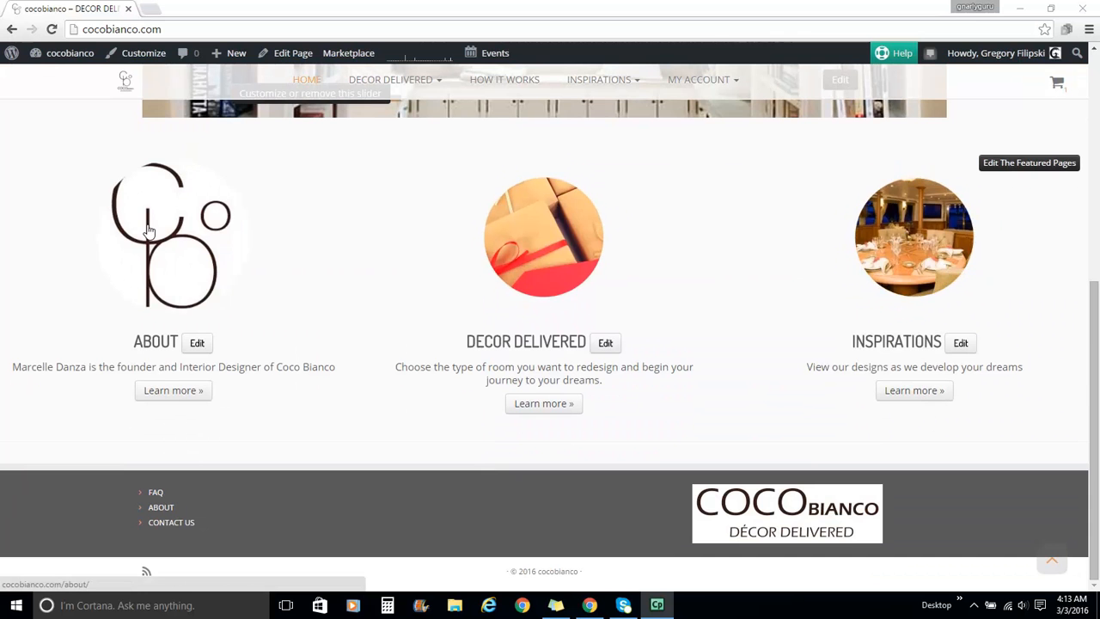
Step: Open the Temp – Reading Room image from the site's media library for editing
{"action": "scroll", "coordinate": [147, 230], "scroll_direction": "up", "scroll_amount": 5}
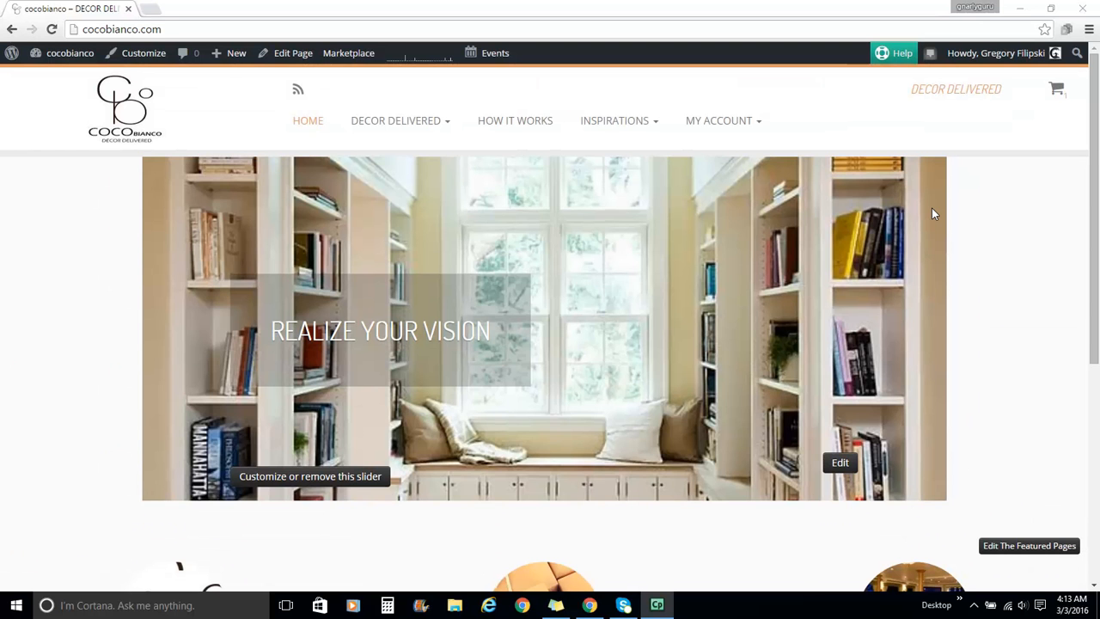
{"action": "left_click", "coordinate": [65, 59]}
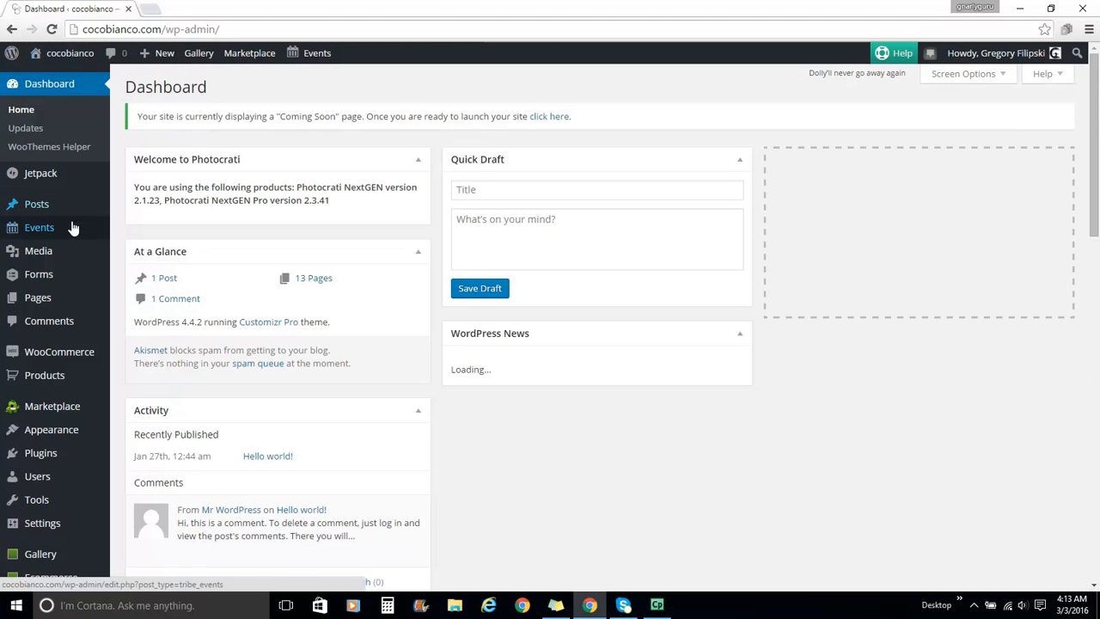
{"action": "left_click", "coordinate": [40, 253]}
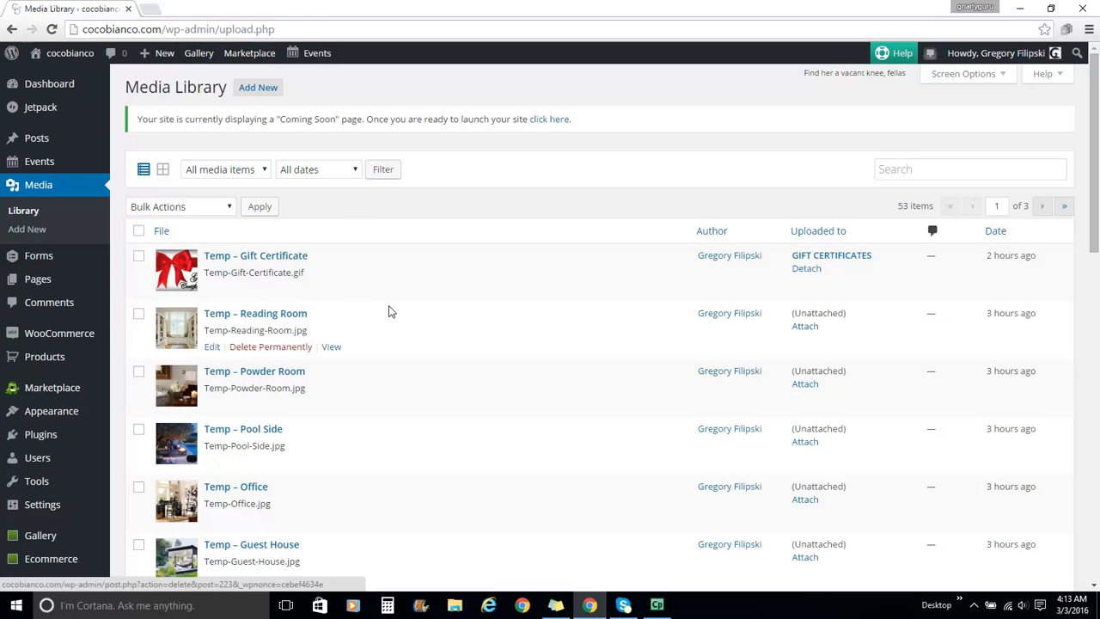
{"action": "left_click", "coordinate": [213, 351]}
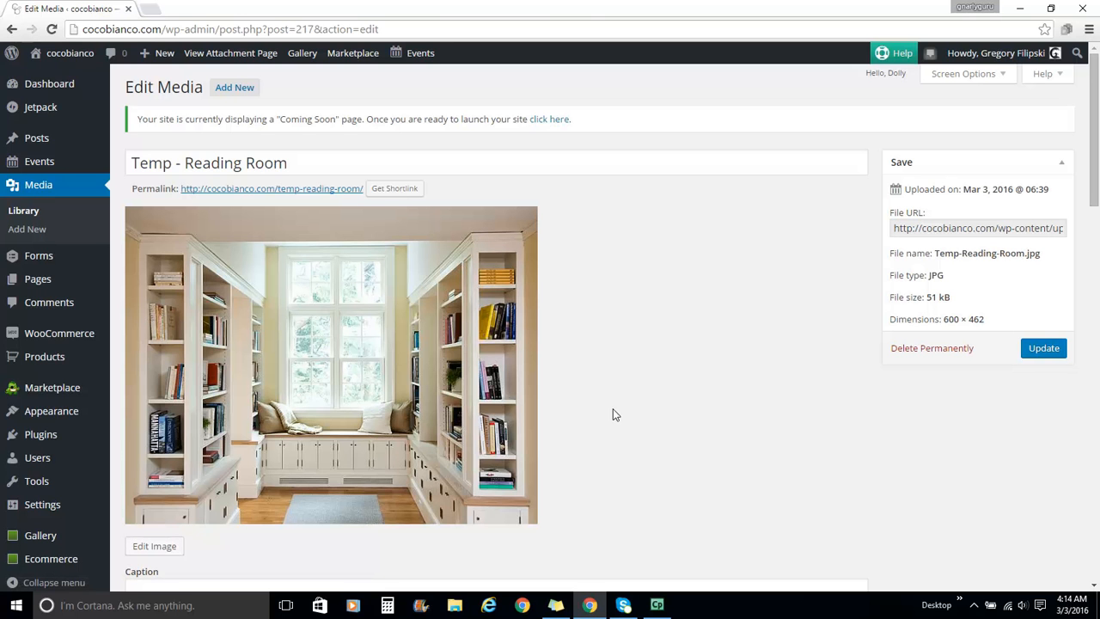
Step: Switch the Reading Room image's Add to a slider option to NO and update the media item
{"action": "scroll", "coordinate": [614, 410], "scroll_direction": "down", "scroll_amount": 4}
{"action": "scroll", "coordinate": [616, 404], "scroll_direction": "down", "scroll_amount": 5}
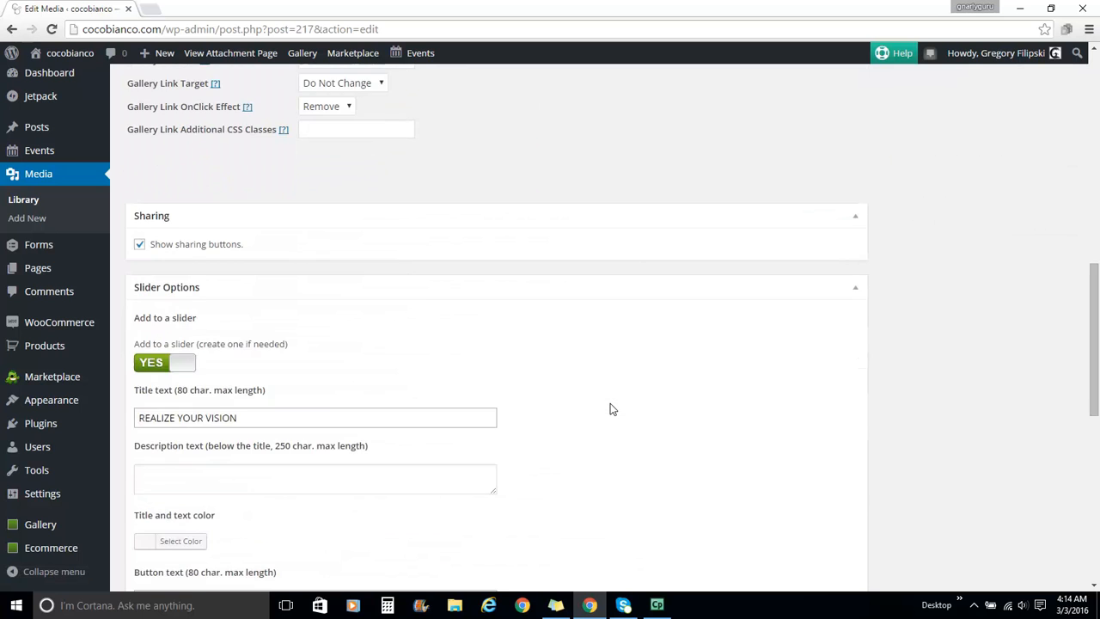
{"action": "scroll", "coordinate": [610, 409], "scroll_direction": "down", "scroll_amount": 1}
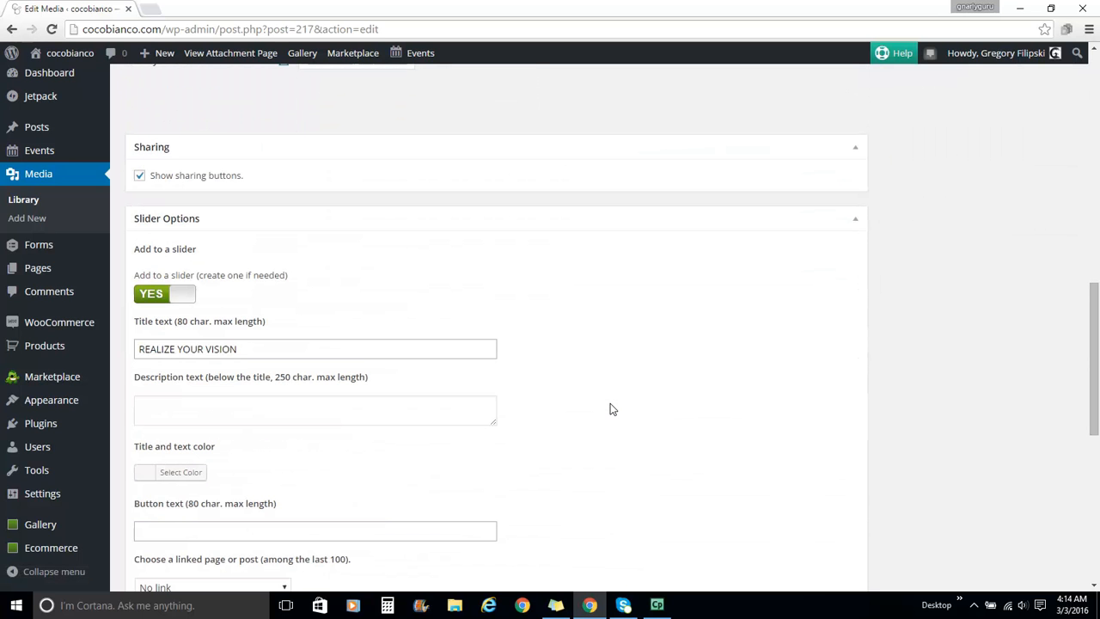
{"action": "left_click", "coordinate": [165, 301]}
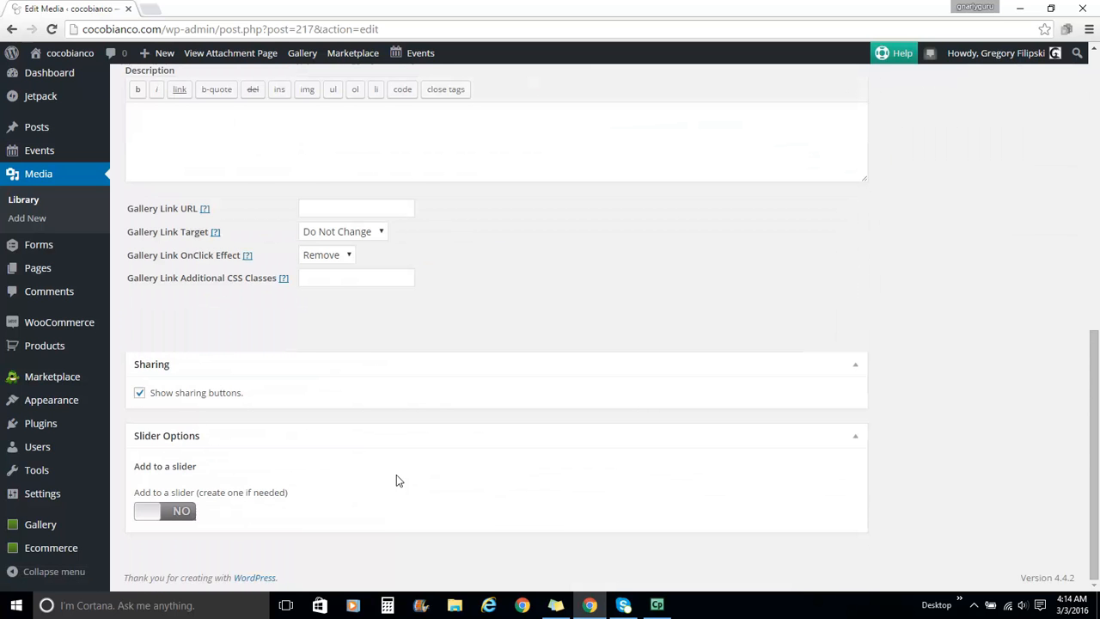
{"action": "scroll", "coordinate": [436, 483], "scroll_direction": "up", "scroll_amount": 10}
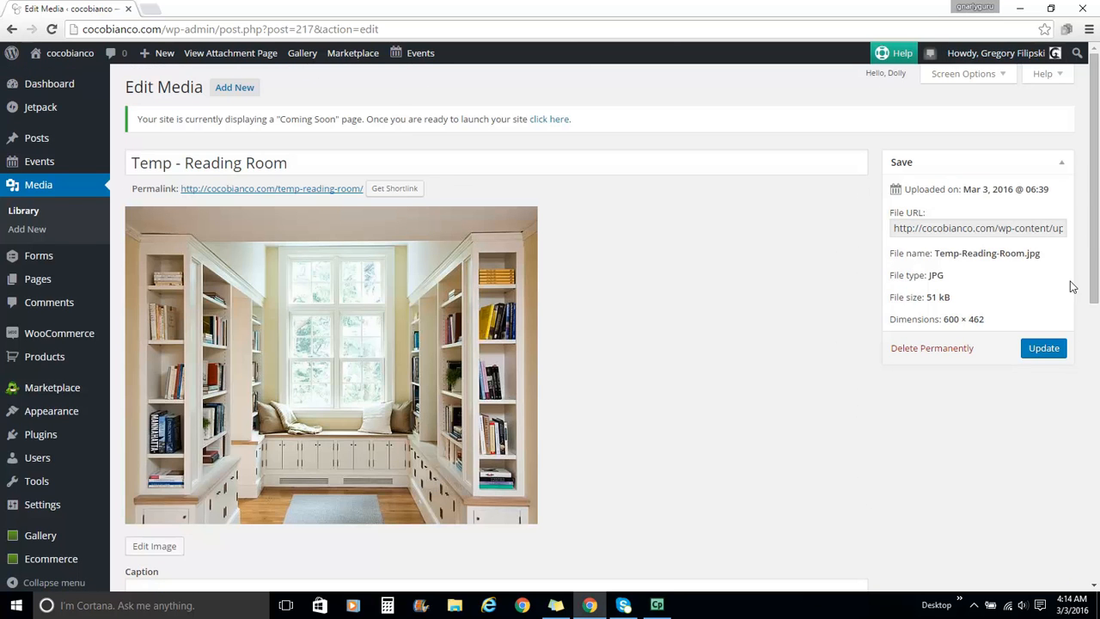
{"action": "left_click", "coordinate": [1040, 351]}
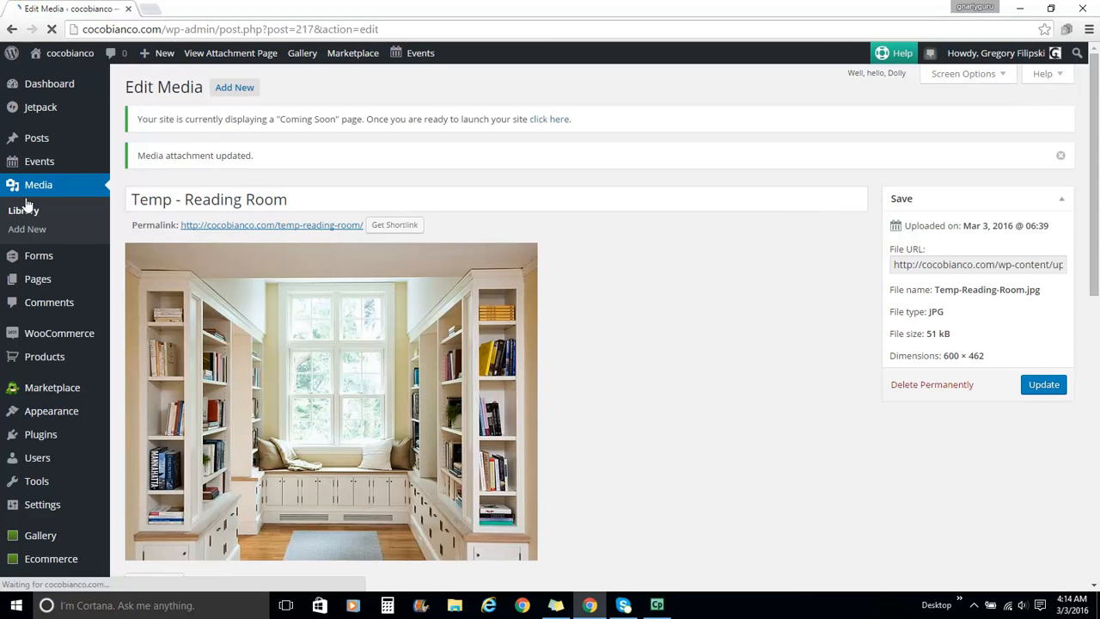
Step: View the site's home page without the slider and dismiss the side menu notice
{"action": "left_click", "coordinate": [57, 56]}
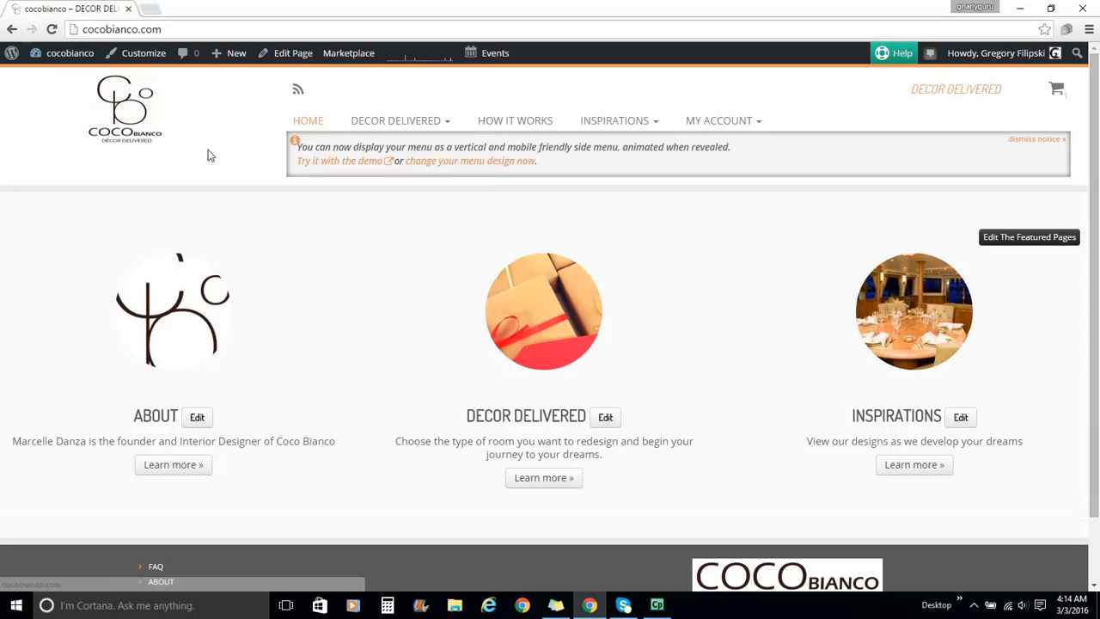
{"action": "left_click", "coordinate": [1041, 141]}
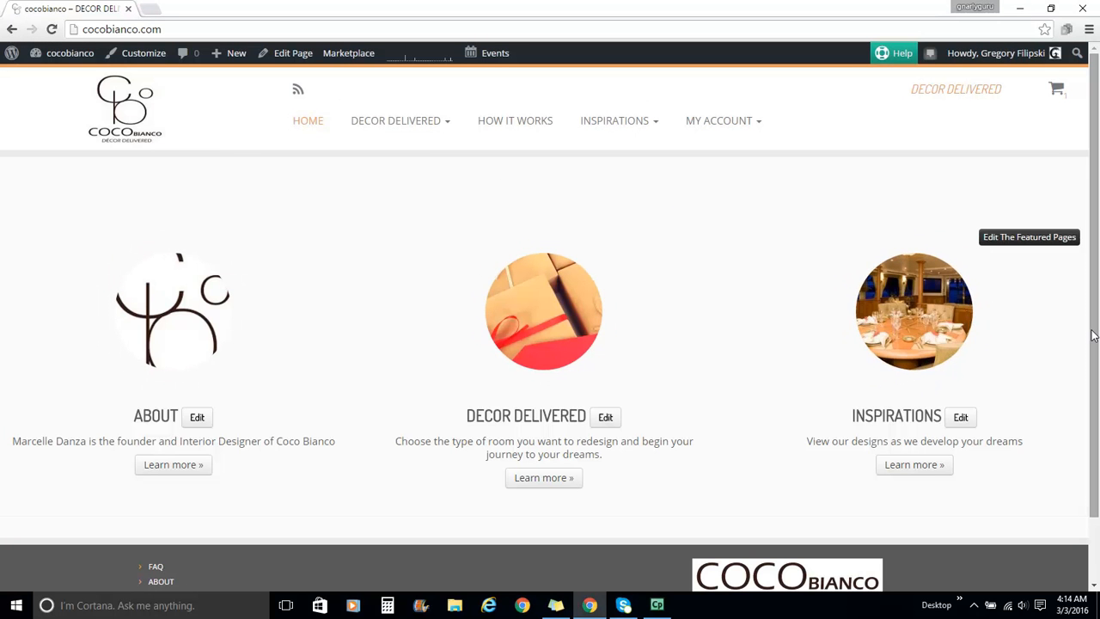
Step: Open the WELCOME front page for editing from the site's list of pages
{"action": "left_click", "coordinate": [61, 53]}
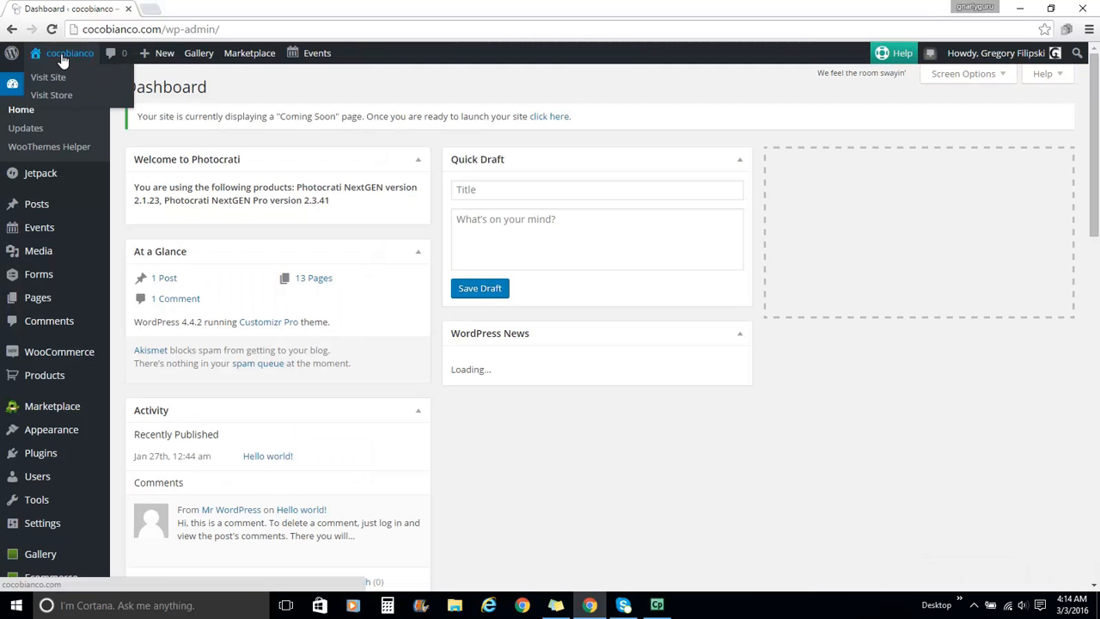
{"action": "left_click", "coordinate": [39, 297]}
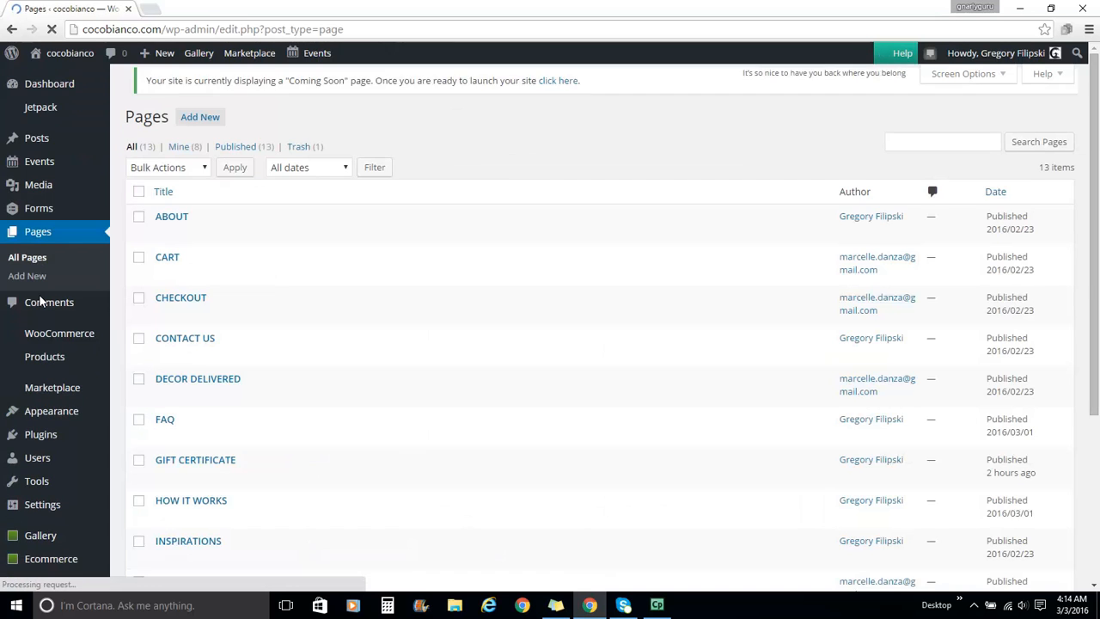
{"action": "scroll", "coordinate": [275, 305], "scroll_direction": "down", "scroll_amount": 3}
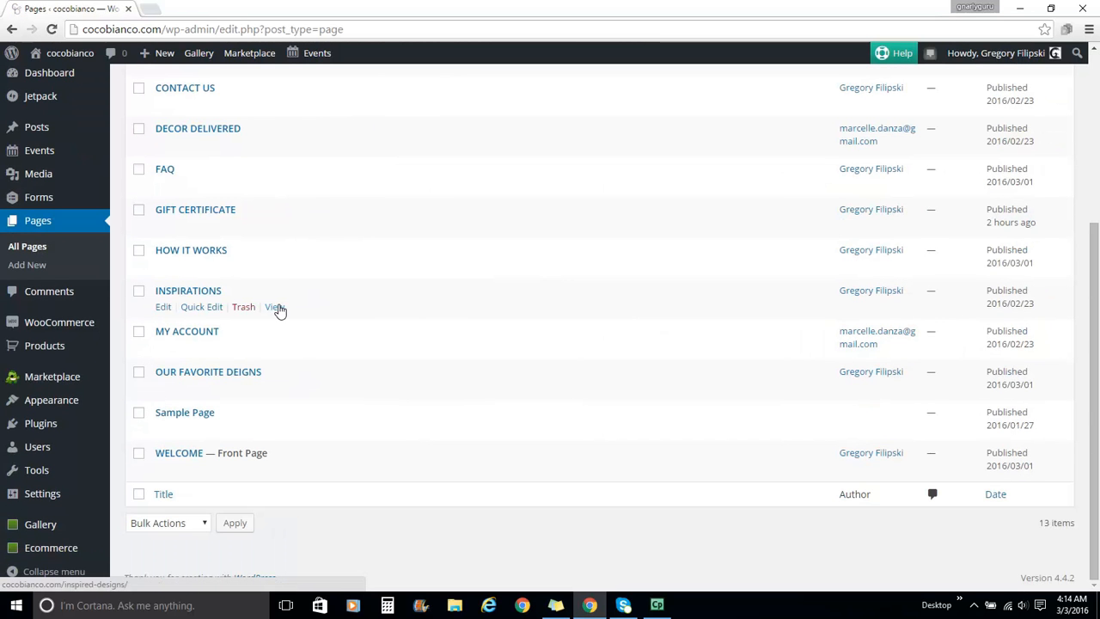
{"action": "left_click", "coordinate": [163, 471]}
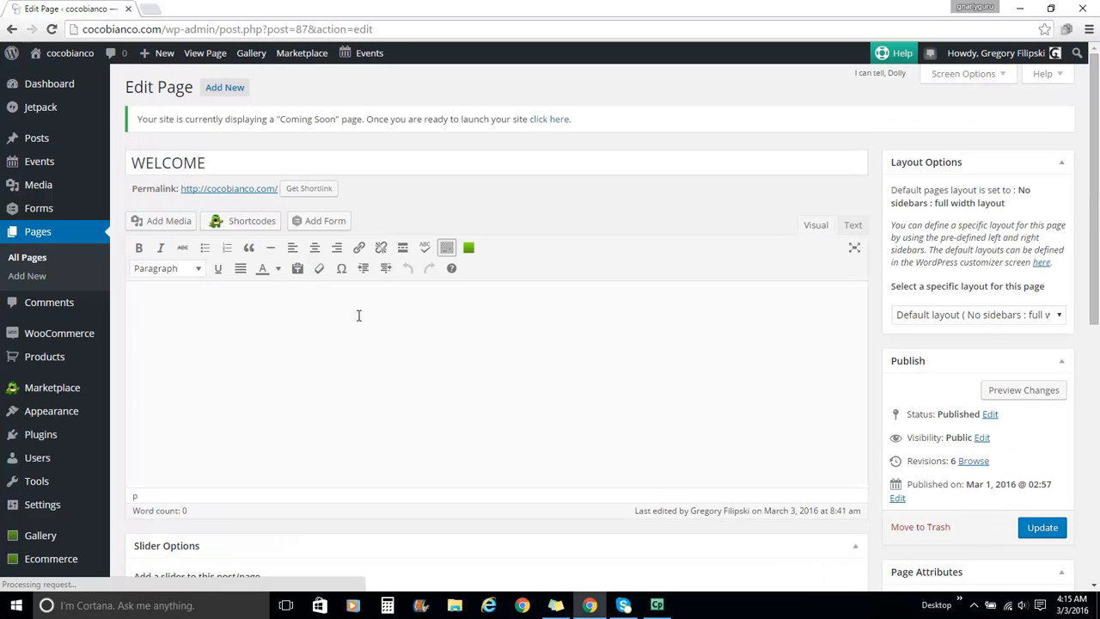
Step: Upload Temp Realize Your Vision from the AA Web Admin > Coco Bianco > Temp folder and insert it into the WELCOME page
{"action": "left_click", "coordinate": [155, 223]}
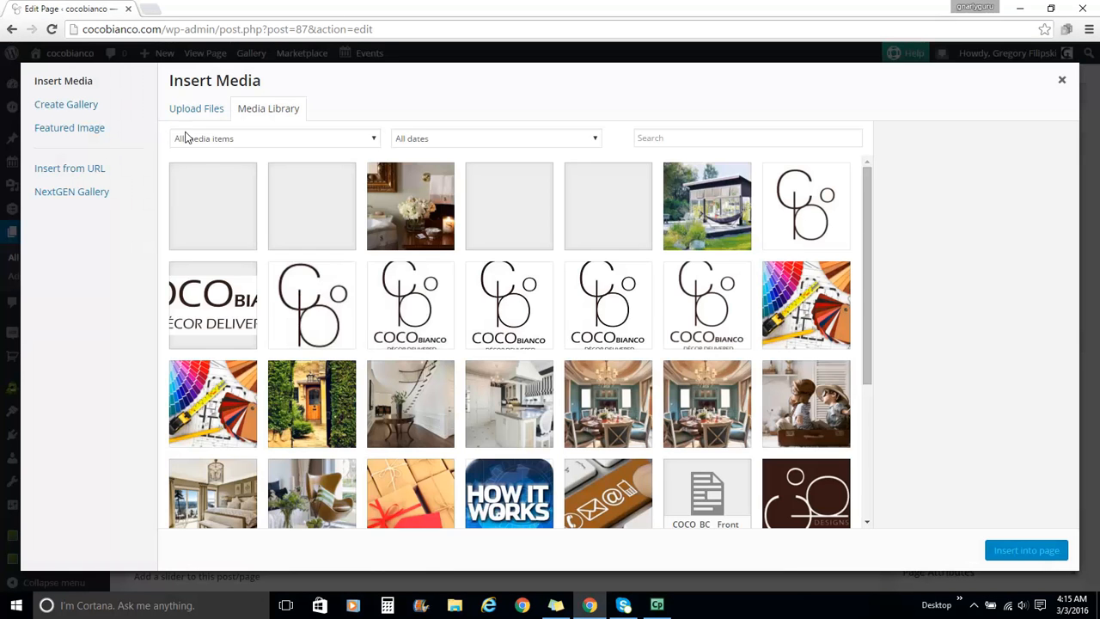
{"action": "left_click", "coordinate": [192, 112]}
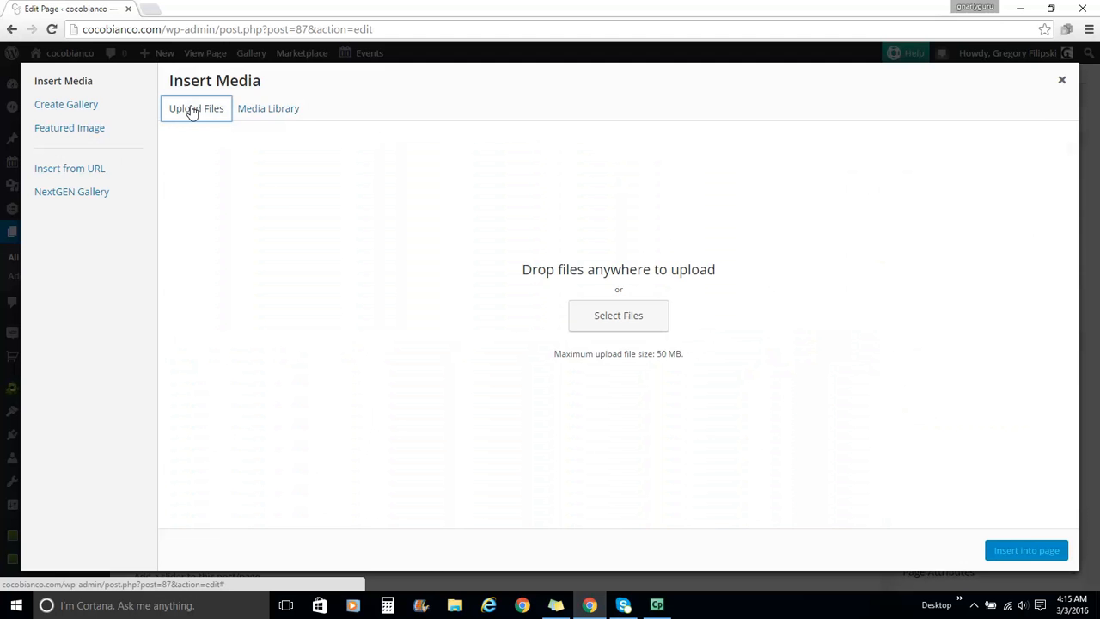
{"action": "left_click", "coordinate": [630, 319]}
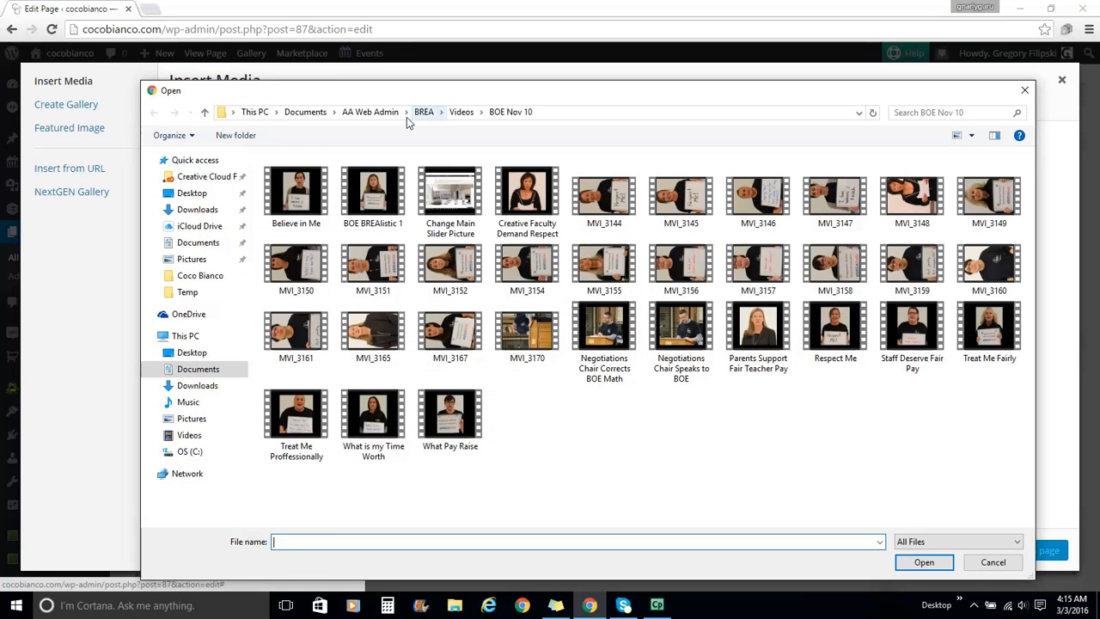
{"action": "left_click", "coordinate": [365, 113]}
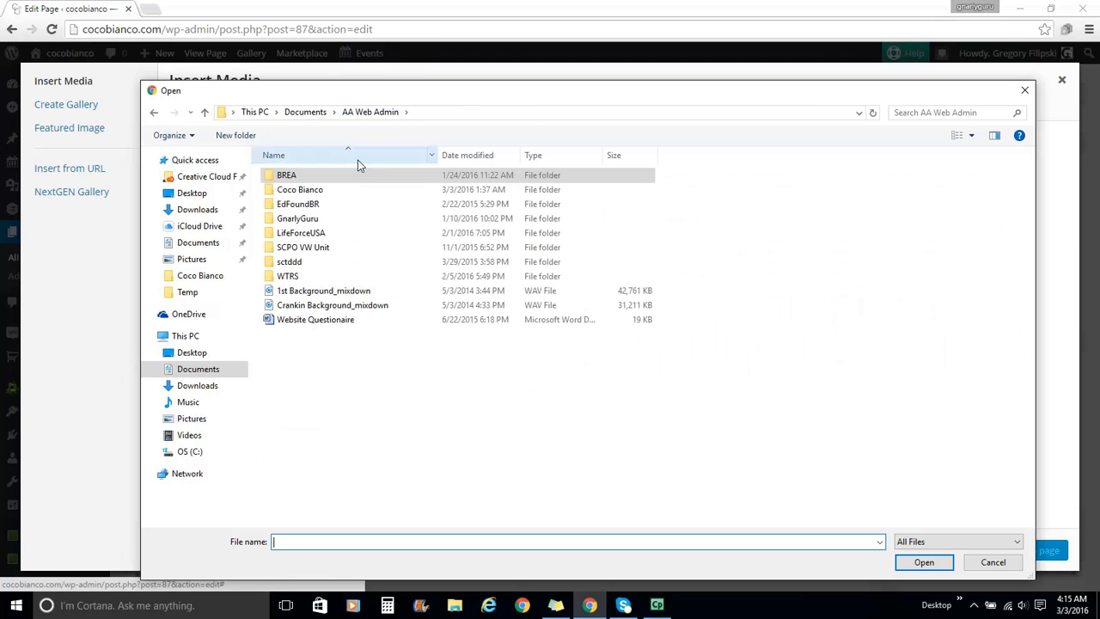
{"action": "left_click", "coordinate": [293, 191]}
{"action": "double_click", "coordinate": [292, 191]}
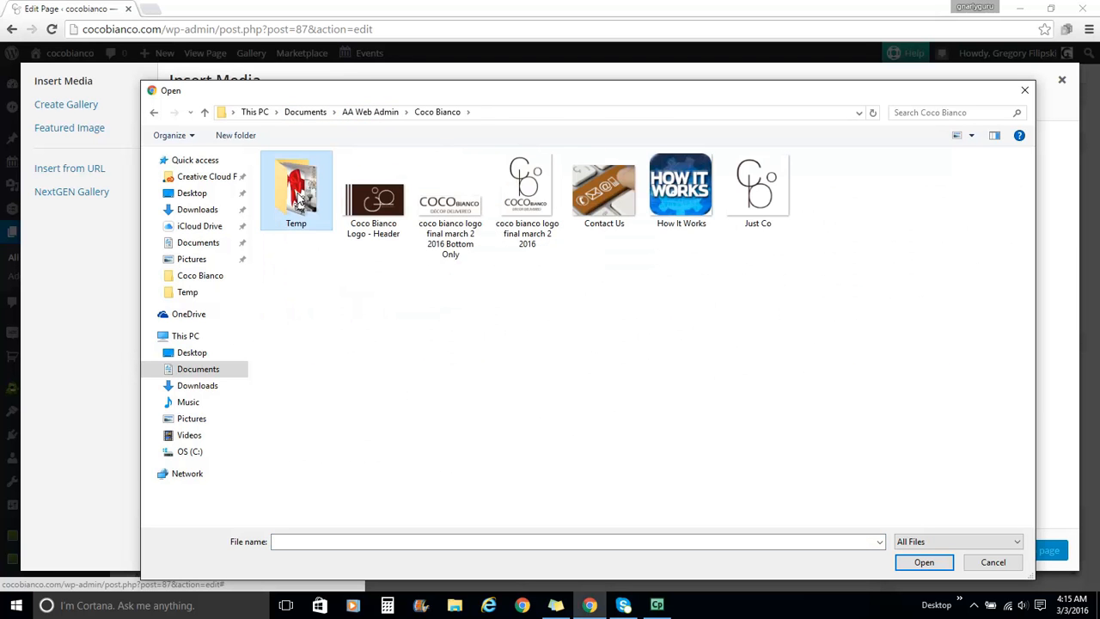
{"action": "double_click", "coordinate": [297, 193]}
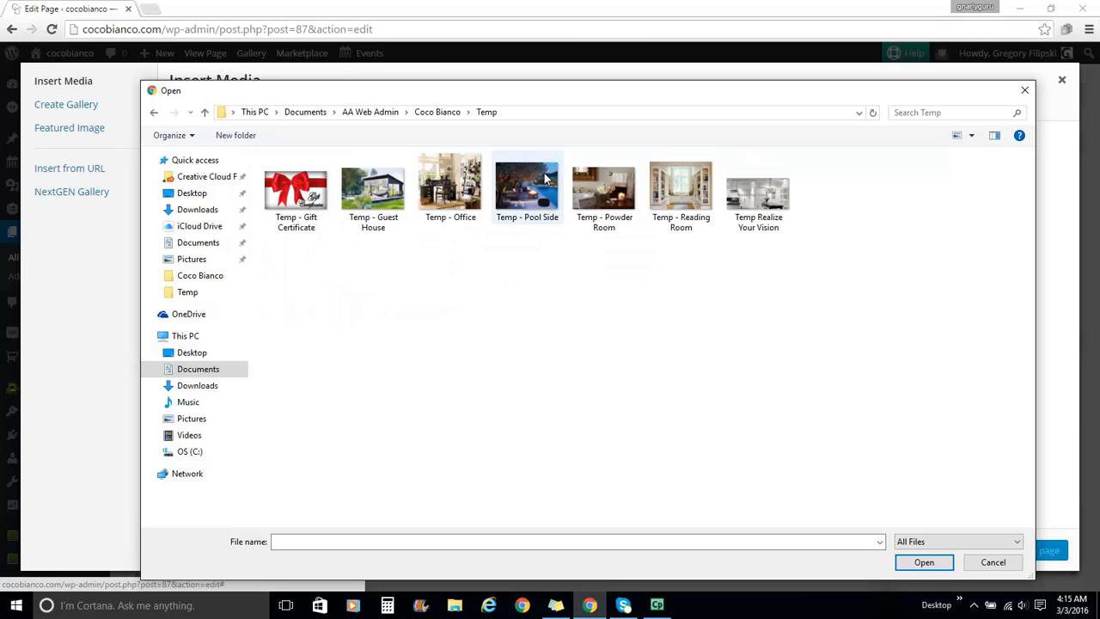
{"action": "left_click", "coordinate": [757, 198]}
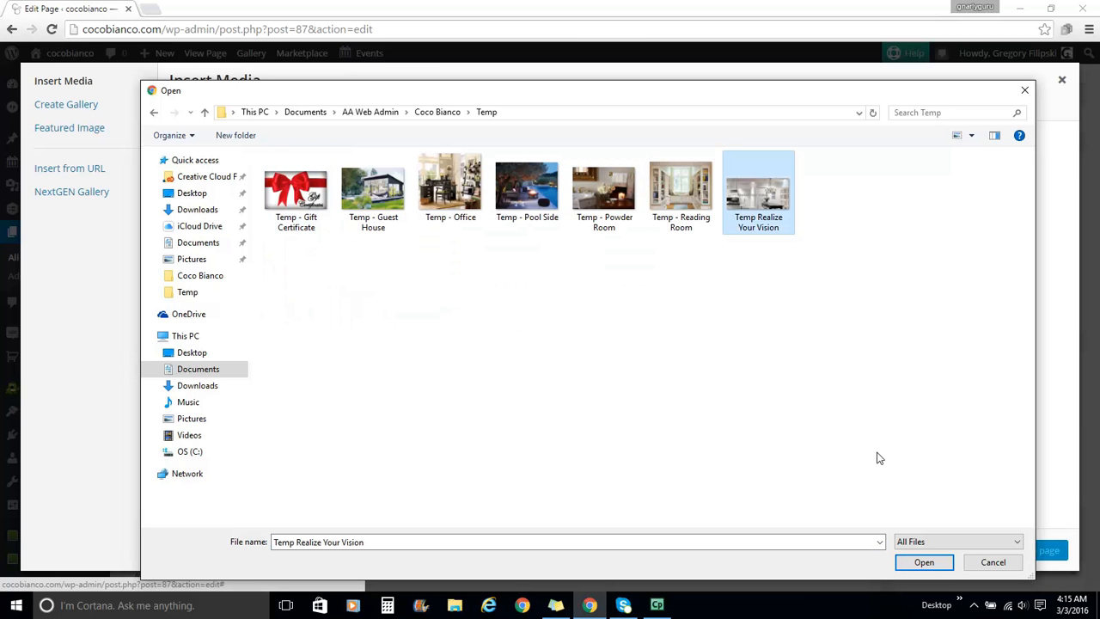
{"action": "left_click", "coordinate": [924, 562]}
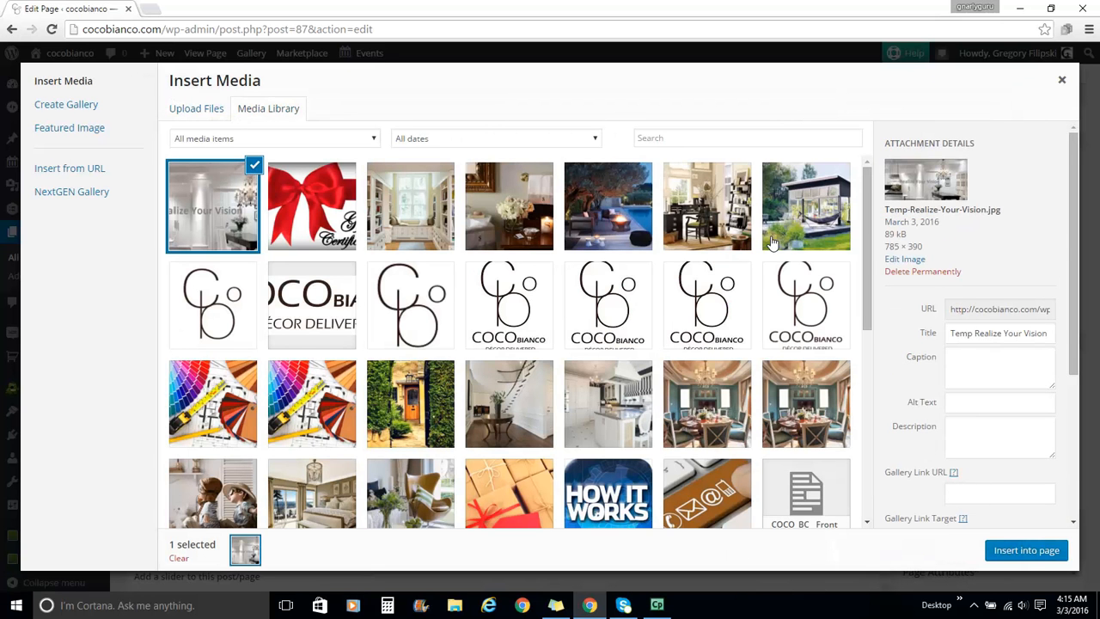
{"action": "left_click", "coordinate": [1030, 557]}
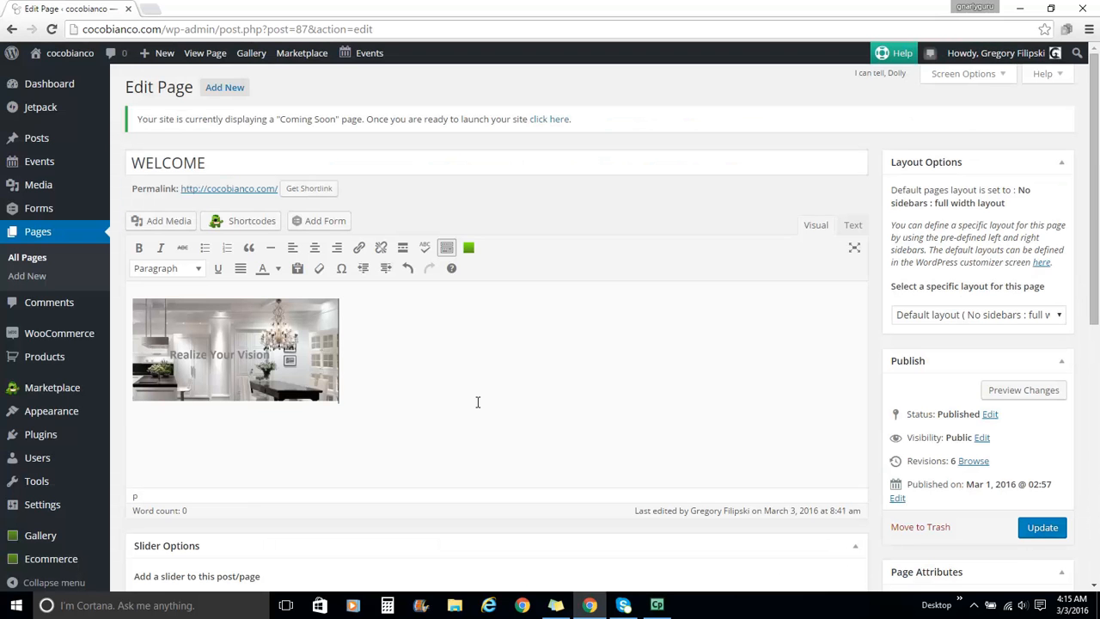
Step: Center the inserted Realize Your Vision image and set its size to Full Size – 785 × 390
{"action": "left_click", "coordinate": [248, 341]}
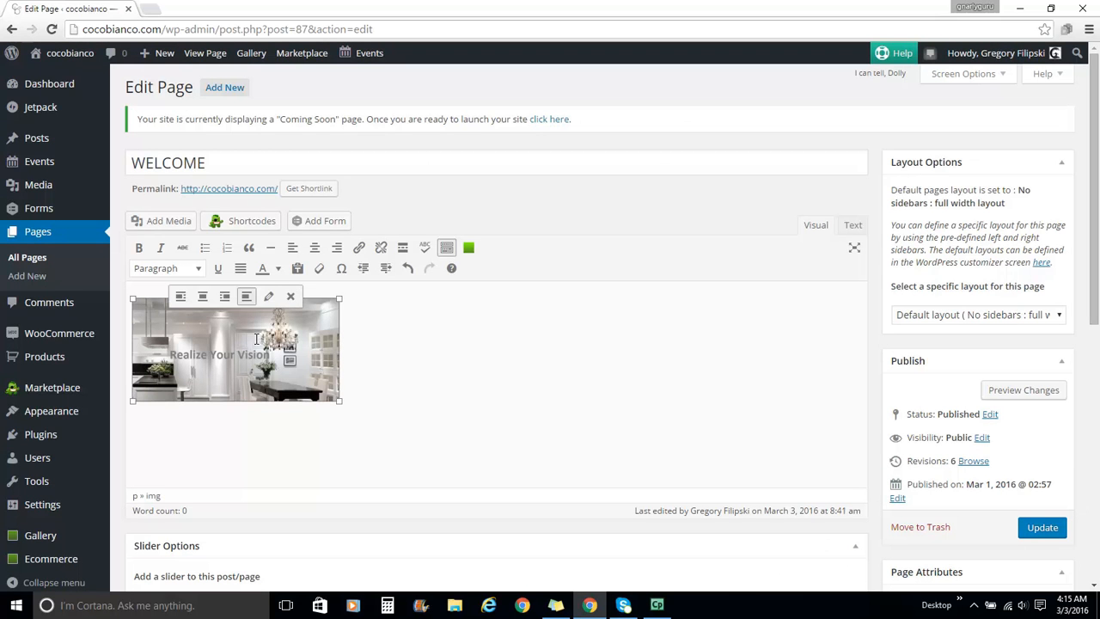
{"action": "left_click", "coordinate": [203, 297]}
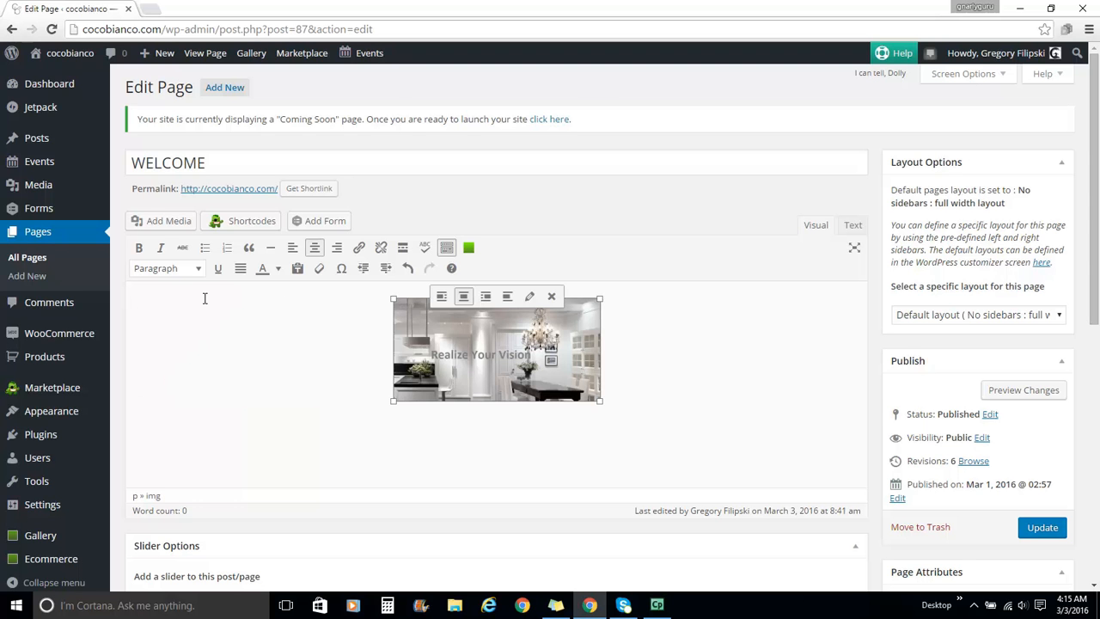
{"action": "left_click", "coordinate": [528, 298]}
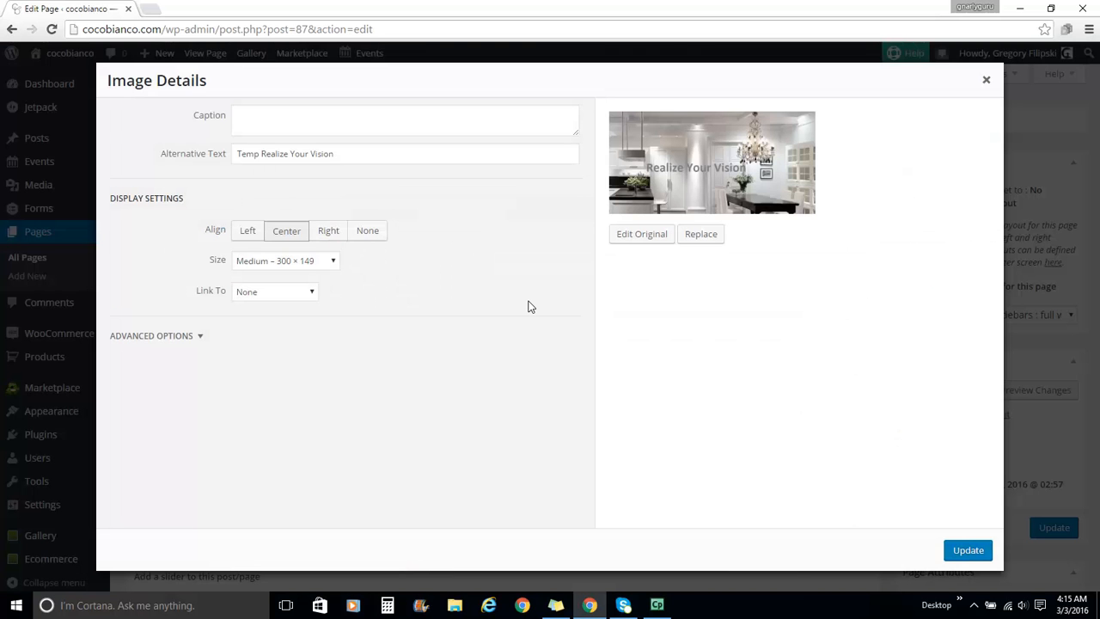
{"action": "left_click", "coordinate": [317, 261]}
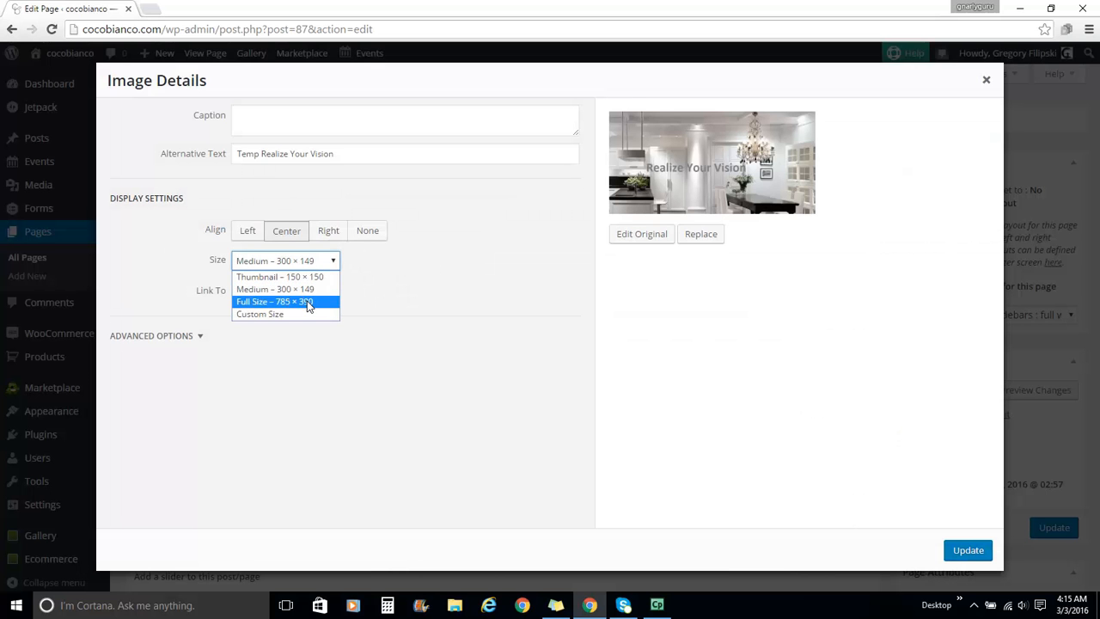
{"action": "left_click", "coordinate": [308, 301]}
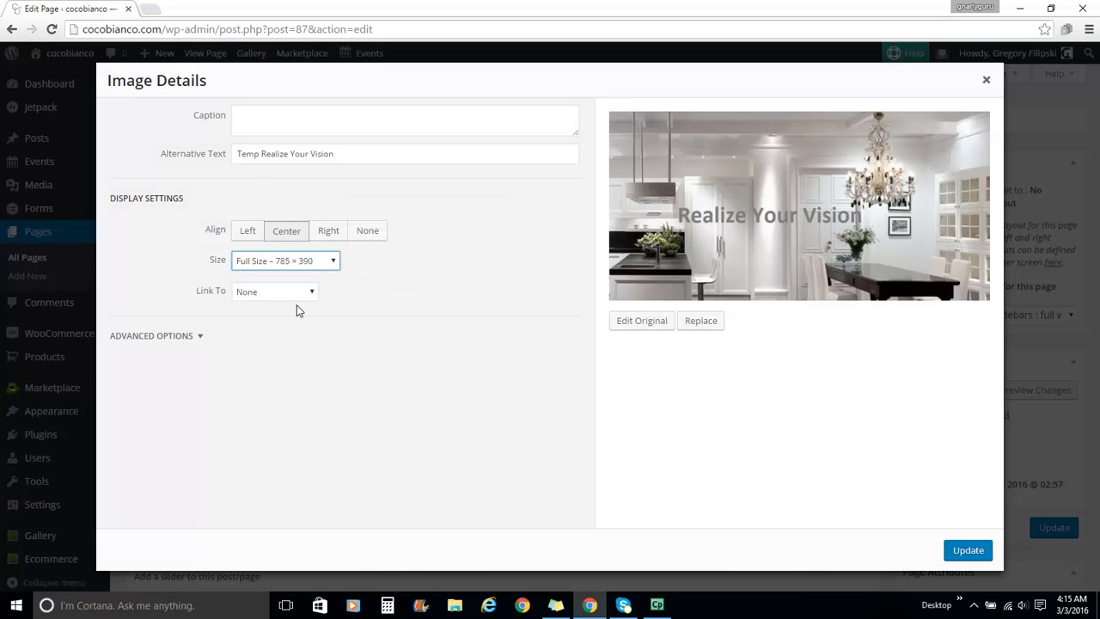
{"action": "left_click", "coordinate": [968, 554]}
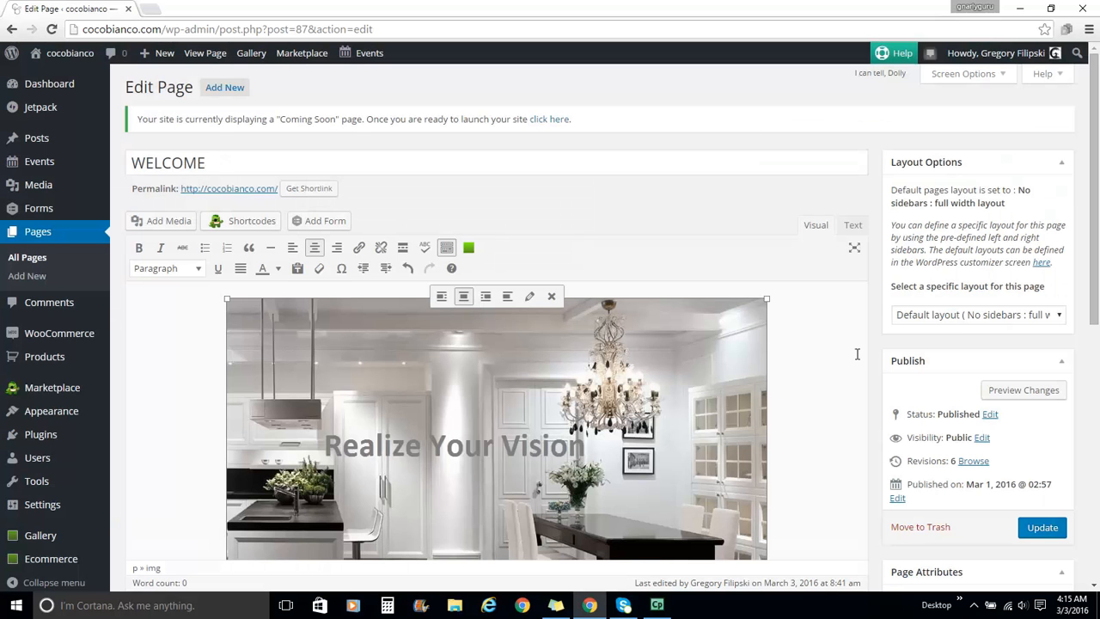
Step: Update the WELCOME page and check the new image above the featured pages on the home page
{"action": "left_click", "coordinate": [1042, 530]}
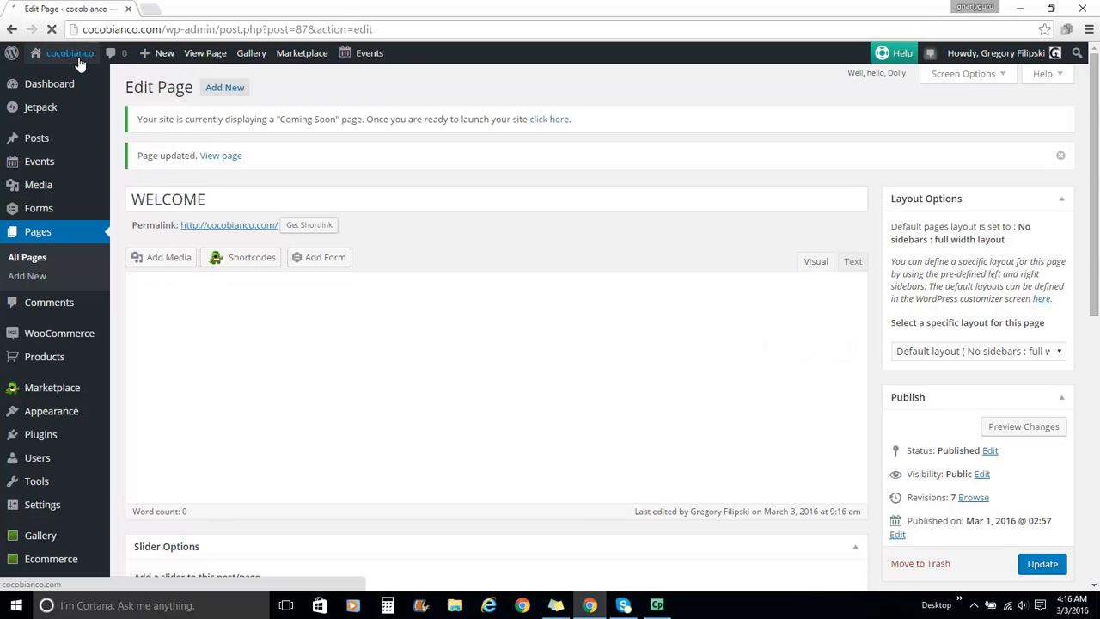
{"action": "left_click", "coordinate": [69, 52]}
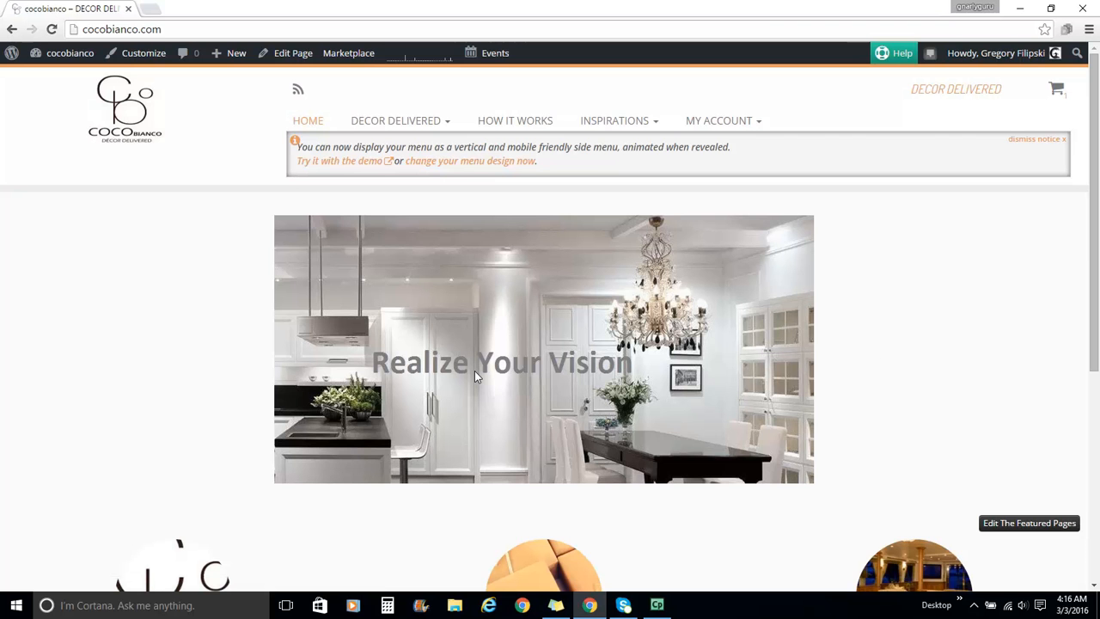
{"action": "scroll", "coordinate": [475, 370], "scroll_direction": "down", "scroll_amount": 3}
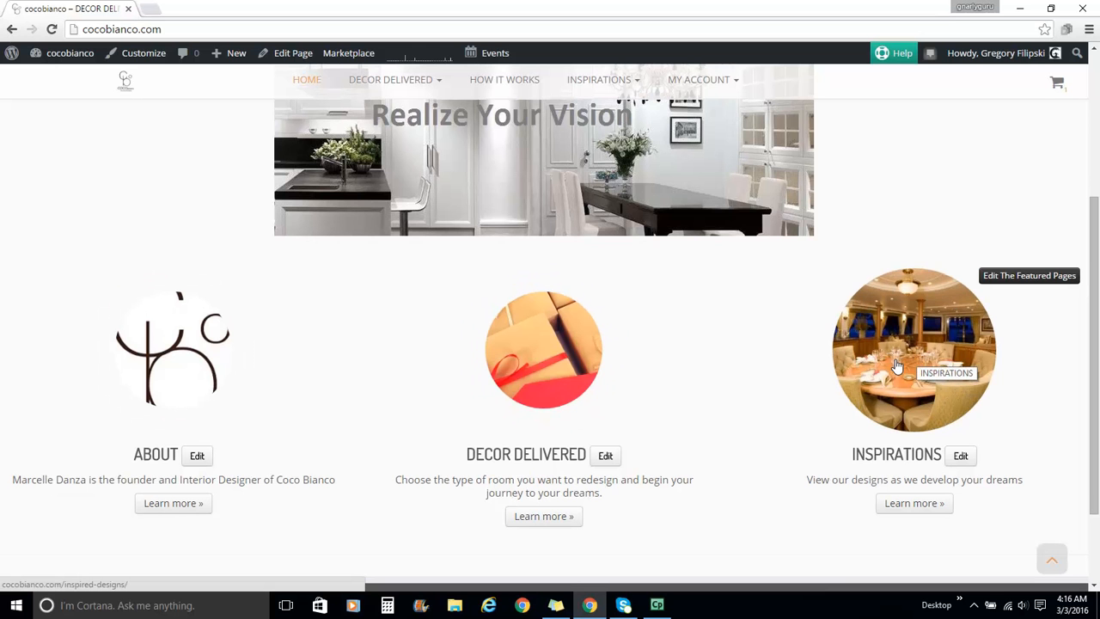
{"action": "scroll", "coordinate": [768, 367], "scroll_direction": "up", "scroll_amount": 3}
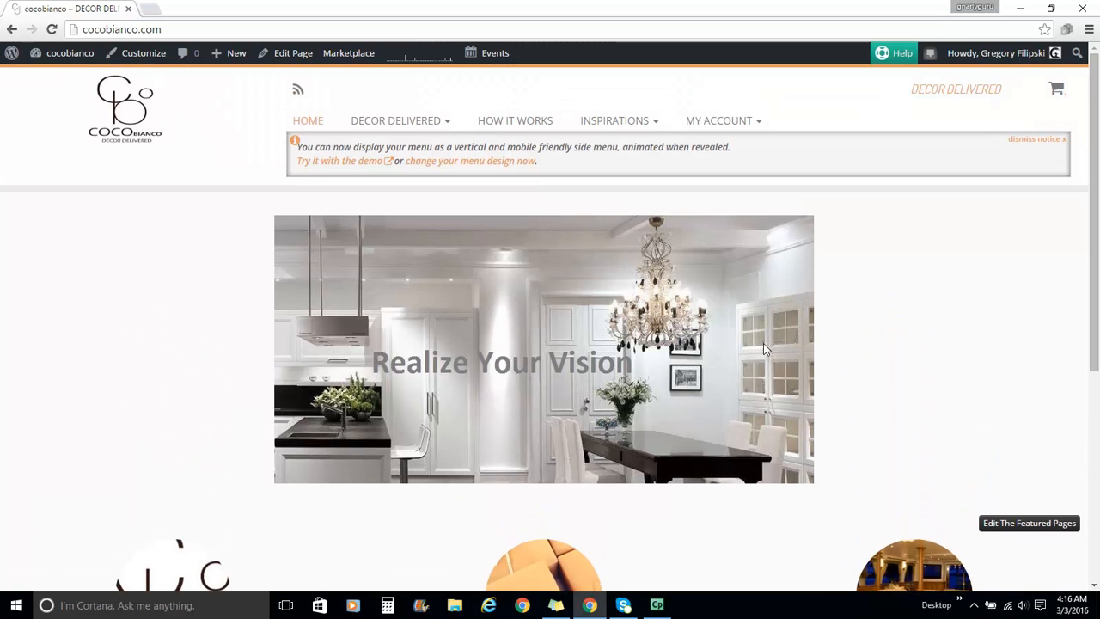
{"action": "scroll", "coordinate": [596, 304], "scroll_direction": "down", "scroll_amount": 3}
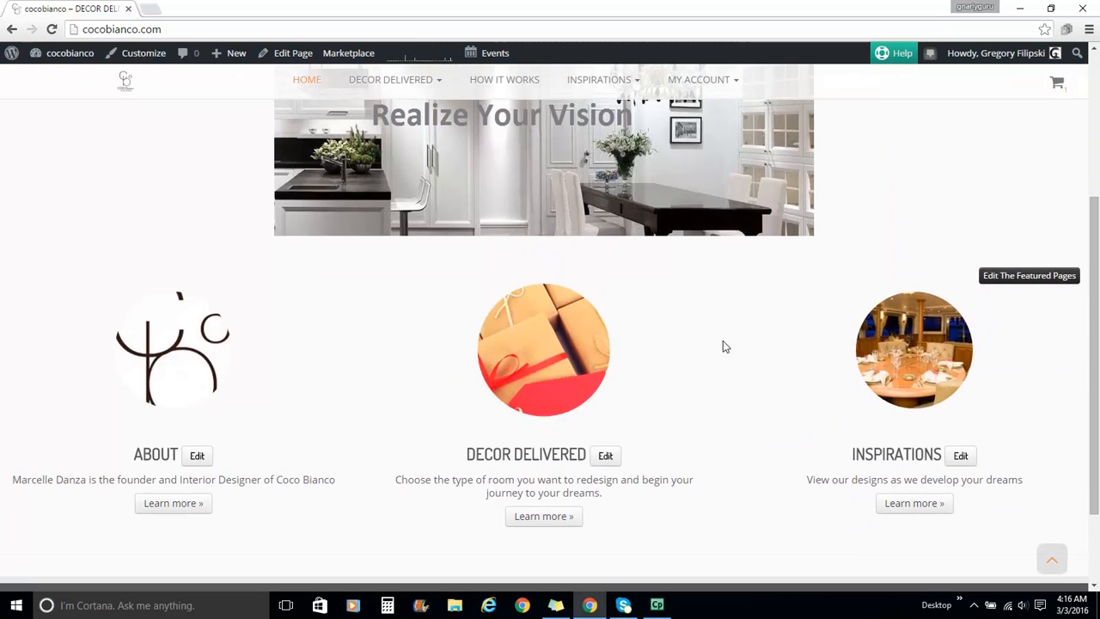
Step: Look over the home page and reopen the WELCOME page for editing from the site's list of pages
{"action": "scroll", "coordinate": [808, 370], "scroll_direction": "down", "scroll_amount": 2}
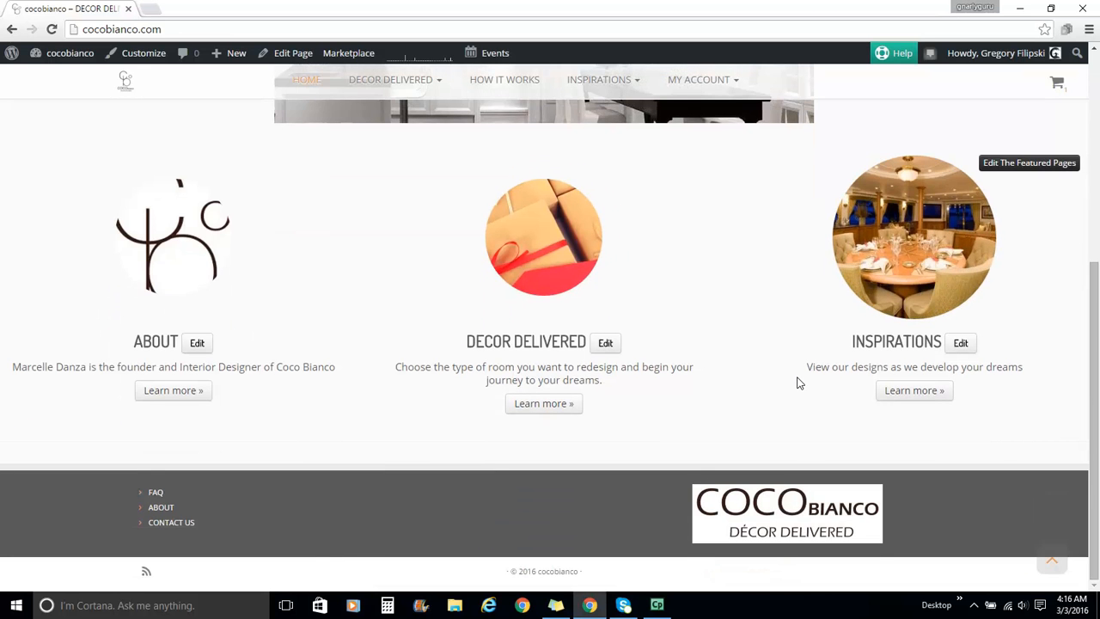
{"action": "scroll", "coordinate": [799, 383], "scroll_direction": "up", "scroll_amount": 1}
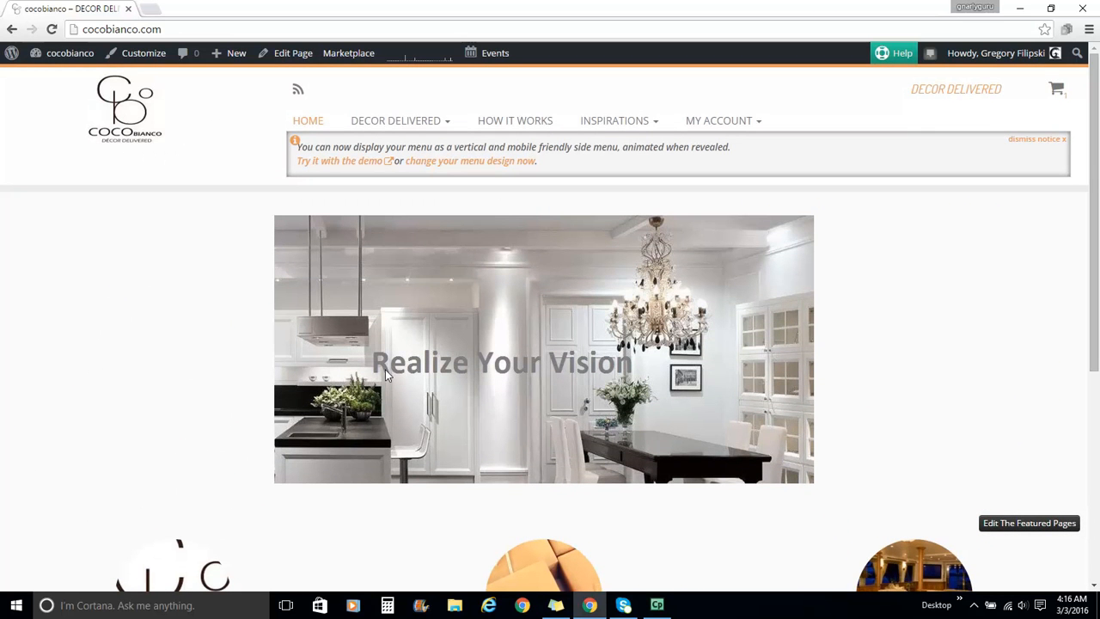
{"action": "left_click", "coordinate": [61, 55]}
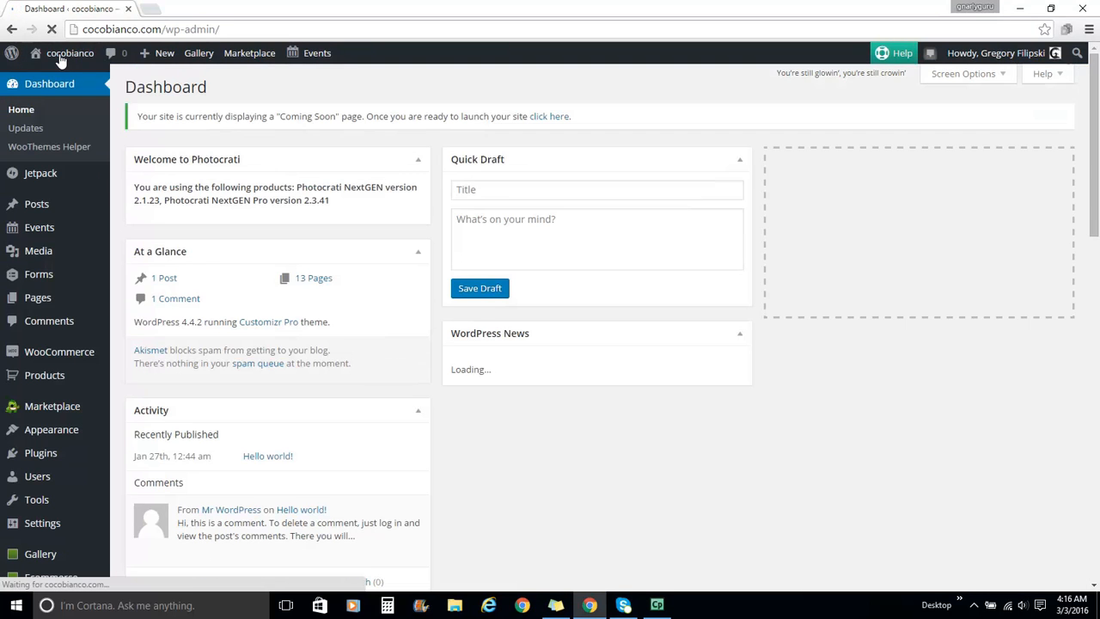
{"action": "mouse_move", "coordinate": [36, 302]}
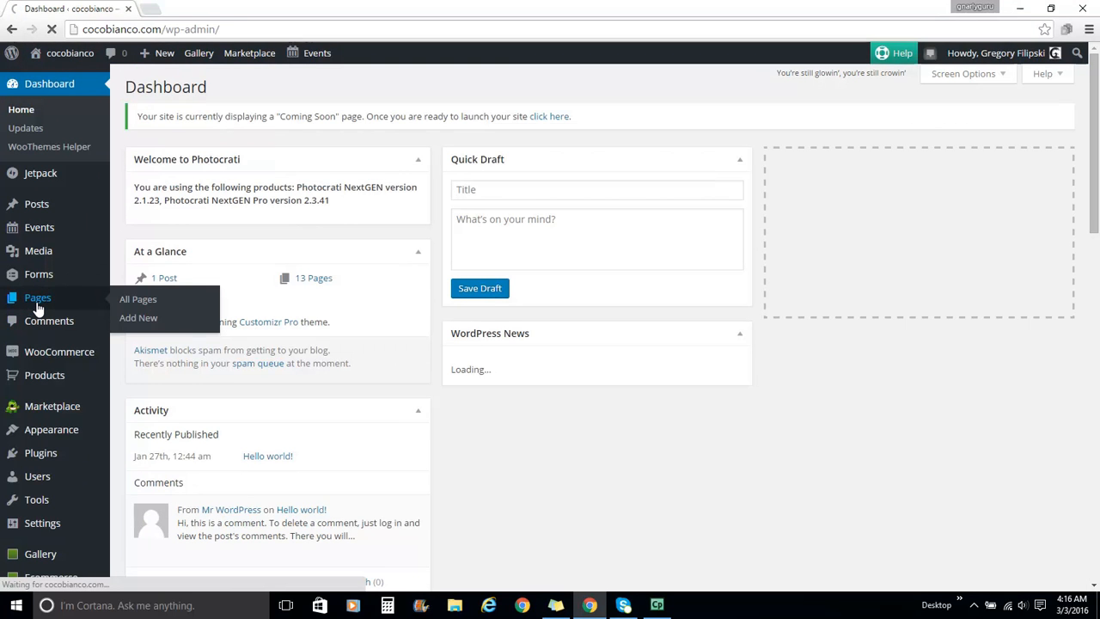
{"action": "left_click", "coordinate": [37, 301]}
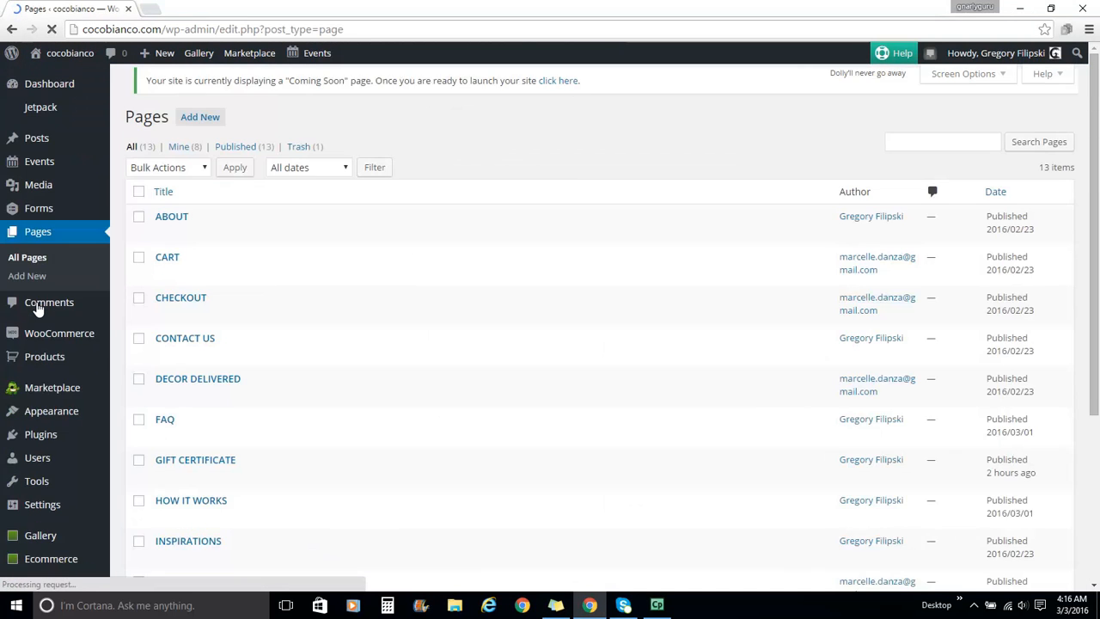
{"action": "scroll", "coordinate": [355, 327], "scroll_direction": "down", "scroll_amount": 4}
{"action": "left_click", "coordinate": [168, 457]}
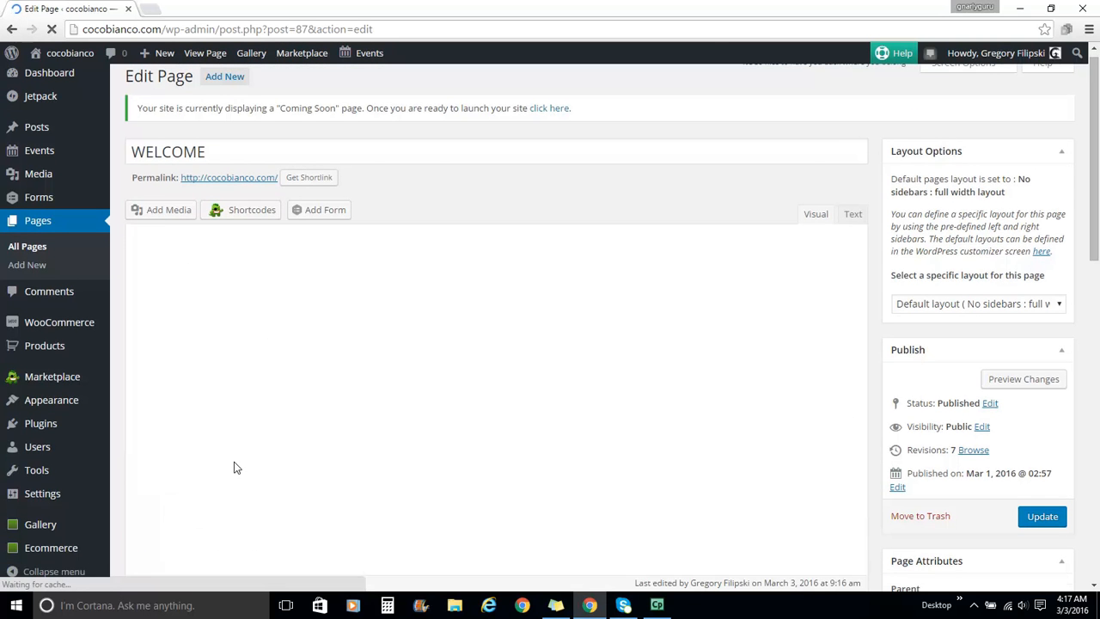
Step: Remove the Realize Your Vision image from the WELCOME page content and update the page
{"action": "left_click", "coordinate": [535, 379]}
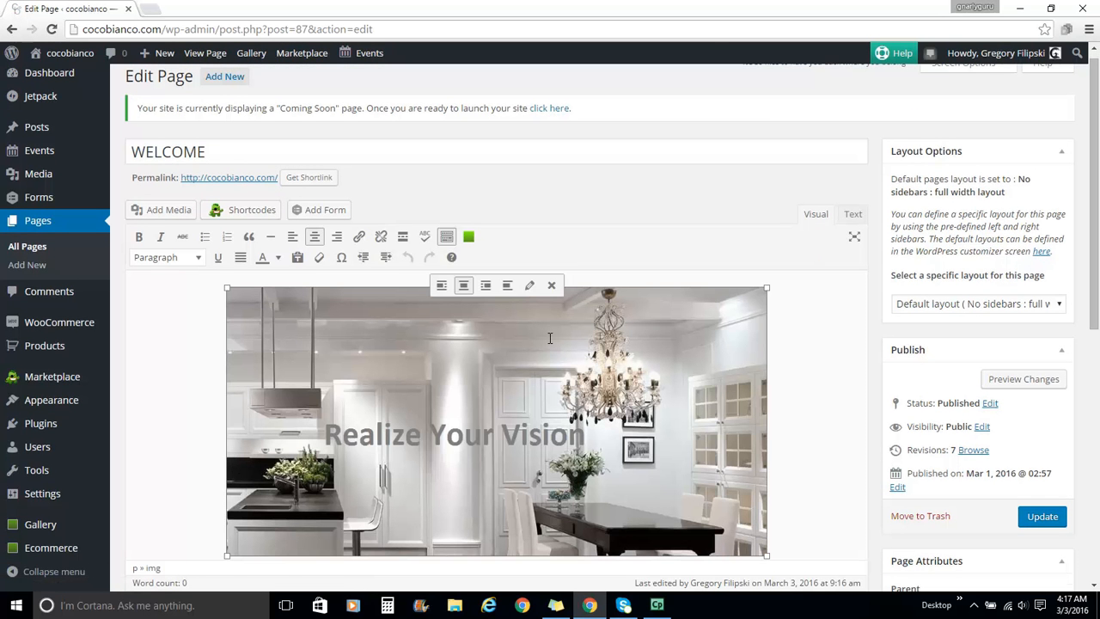
{"action": "left_click", "coordinate": [550, 286]}
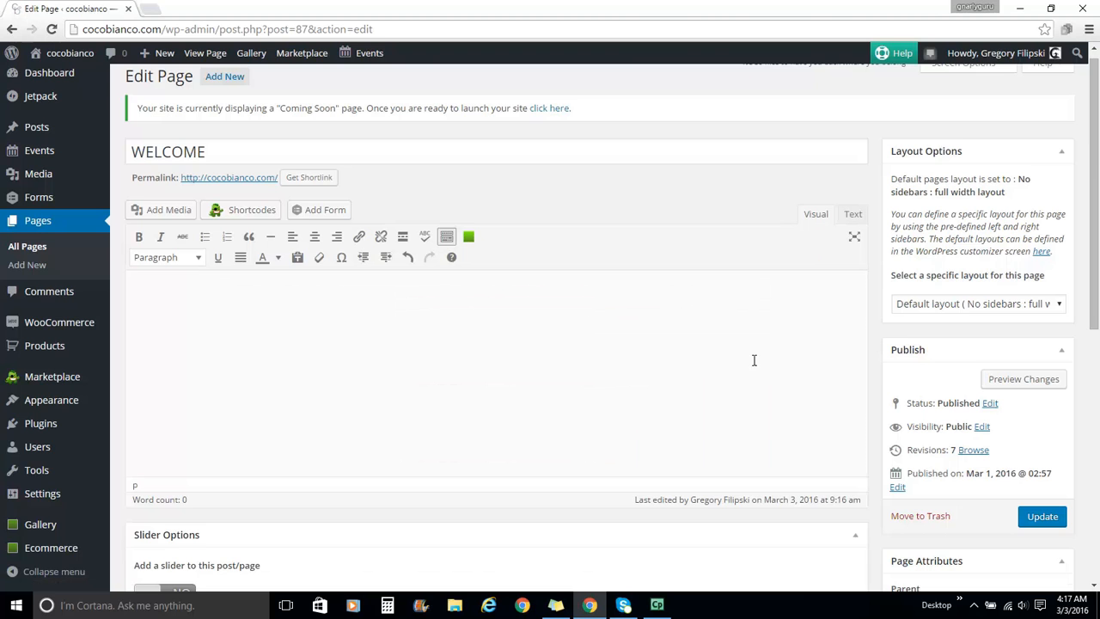
{"action": "scroll", "coordinate": [862, 507], "scroll_direction": "up", "scroll_amount": 1}
{"action": "left_click", "coordinate": [1045, 526]}
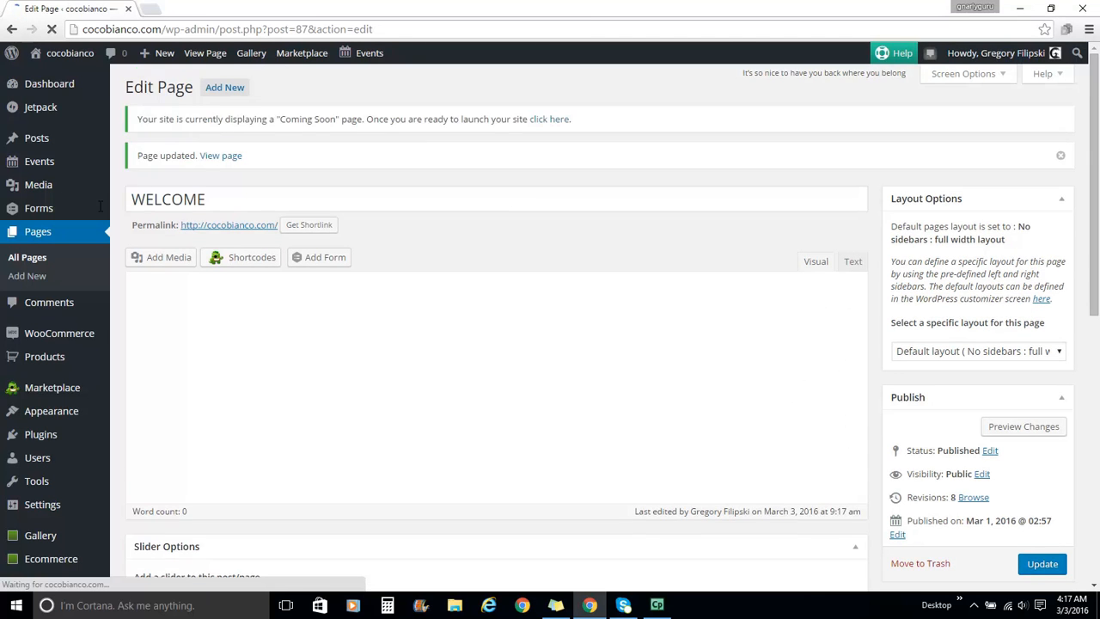
Step: Open the Decadent Dining image (IMG_0011.jpg) for editing from the second page of the Media Library
{"action": "mouse_move", "coordinate": [33, 168]}
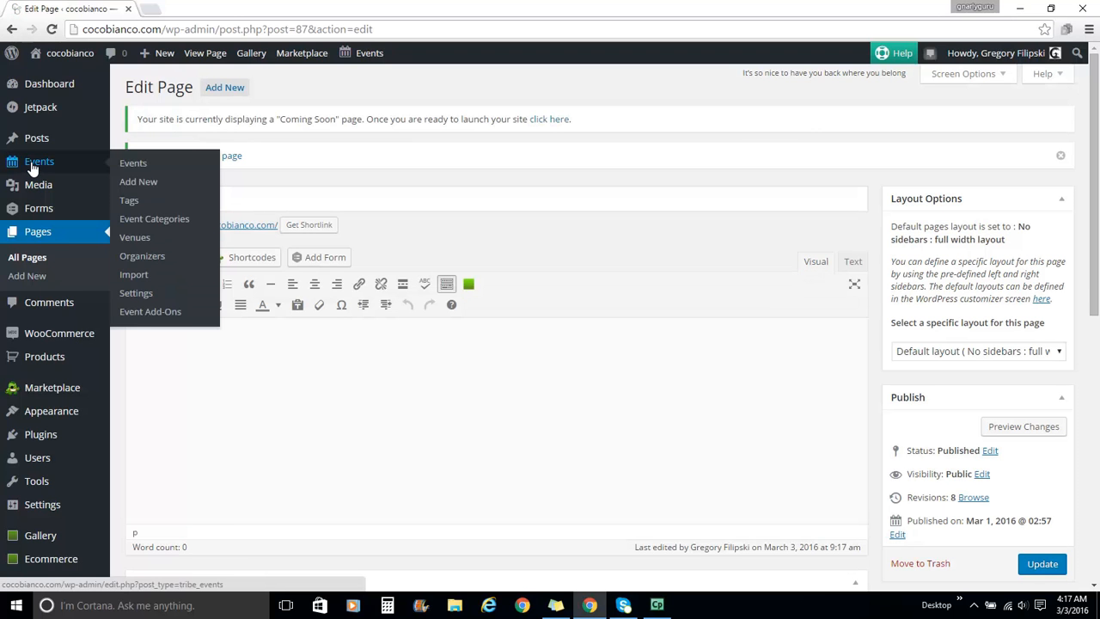
{"action": "left_click", "coordinate": [34, 196]}
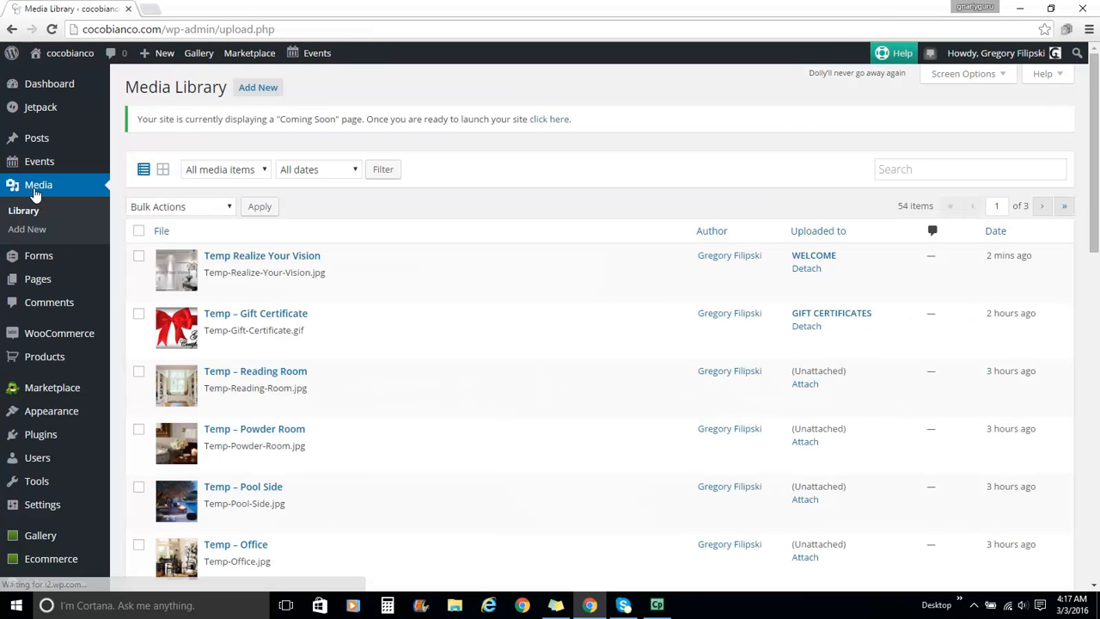
{"action": "left_click", "coordinate": [1040, 207]}
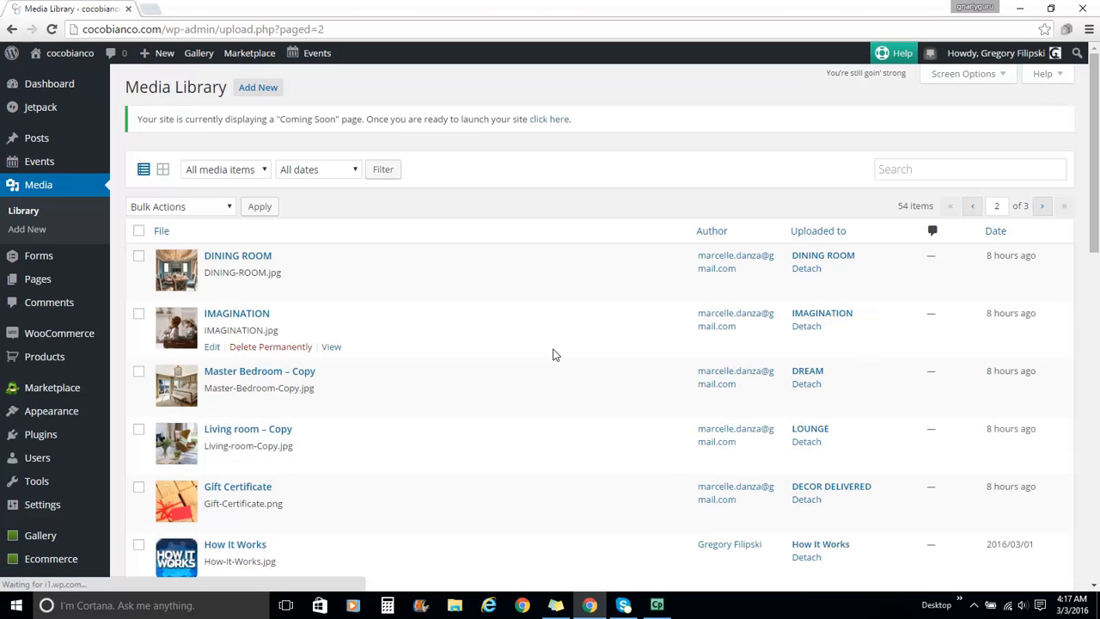
{"action": "scroll", "coordinate": [524, 348], "scroll_direction": "down", "scroll_amount": 5}
{"action": "scroll", "coordinate": [498, 338], "scroll_direction": "down", "scroll_amount": 1}
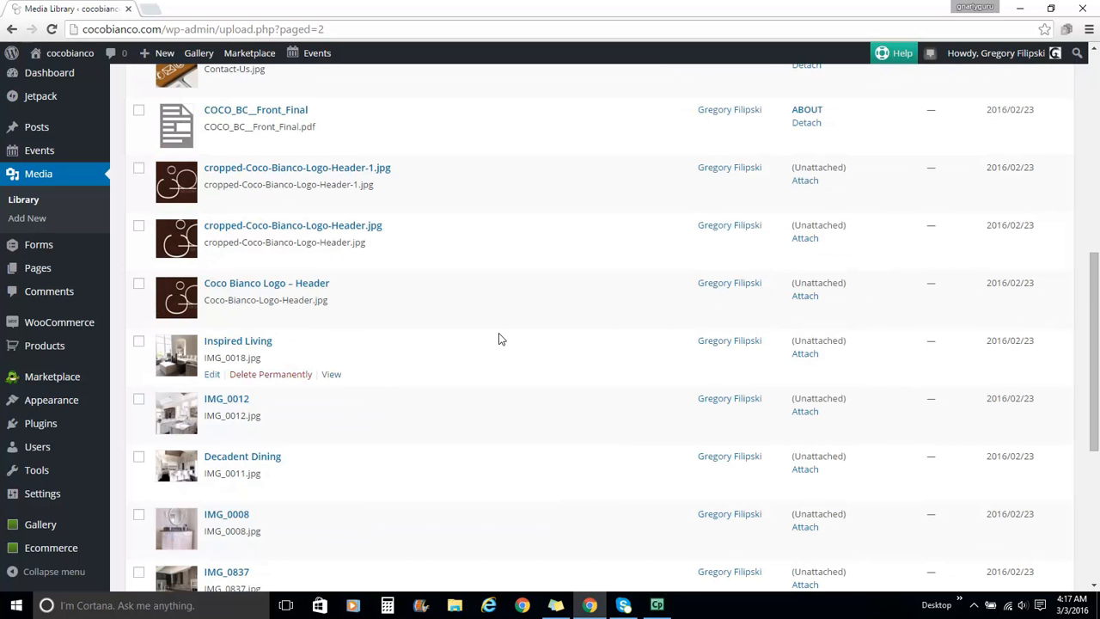
{"action": "scroll", "coordinate": [499, 337], "scroll_direction": "down", "scroll_amount": 2}
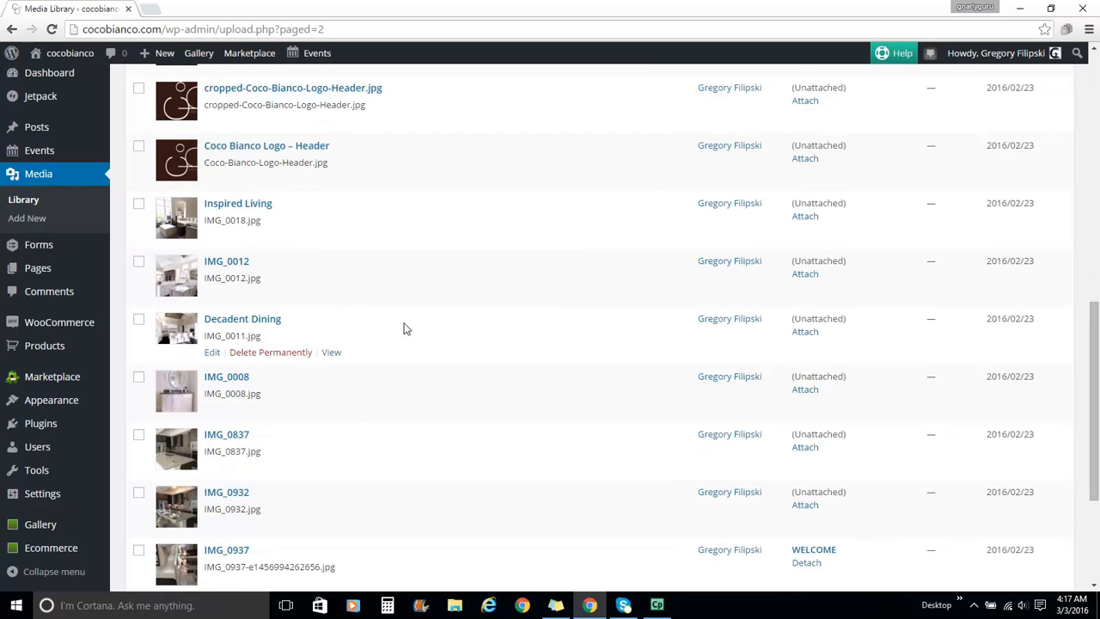
{"action": "left_click", "coordinate": [179, 337]}
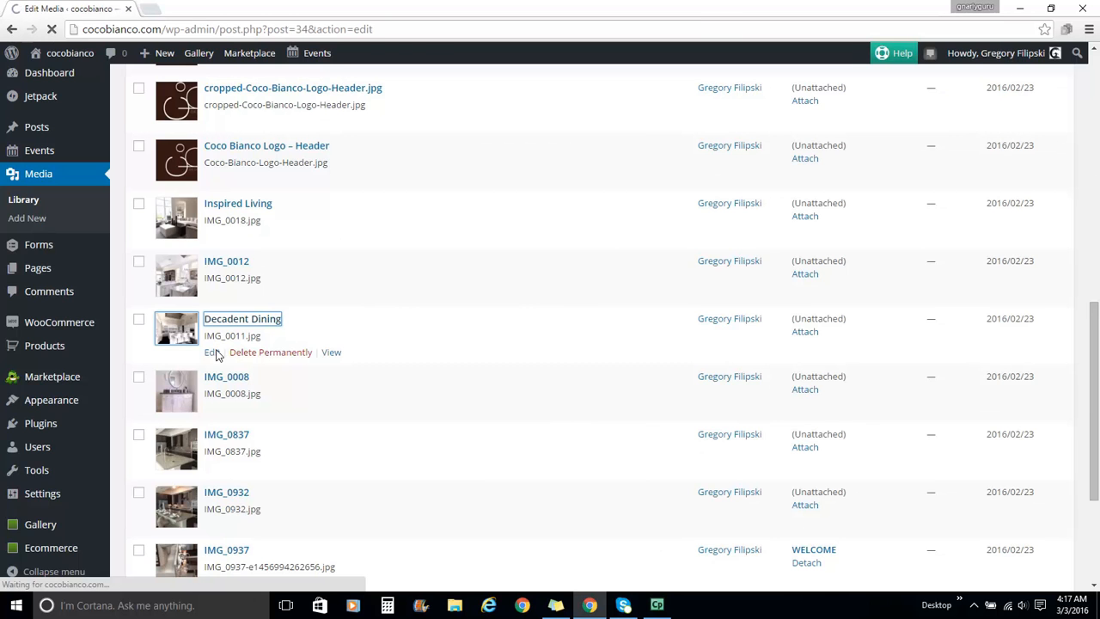
Step: Enable adding the Decadent Dining image to a slider and choose the home-page slider
{"action": "scroll", "coordinate": [350, 384], "scroll_direction": "down", "scroll_amount": 6}
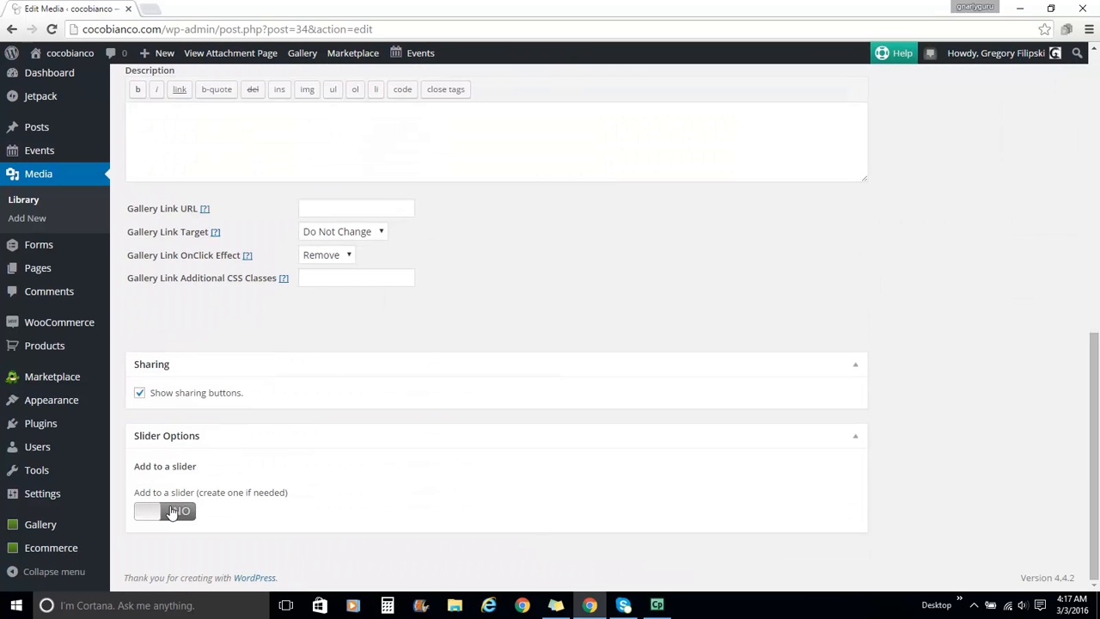
{"action": "left_click", "coordinate": [172, 512]}
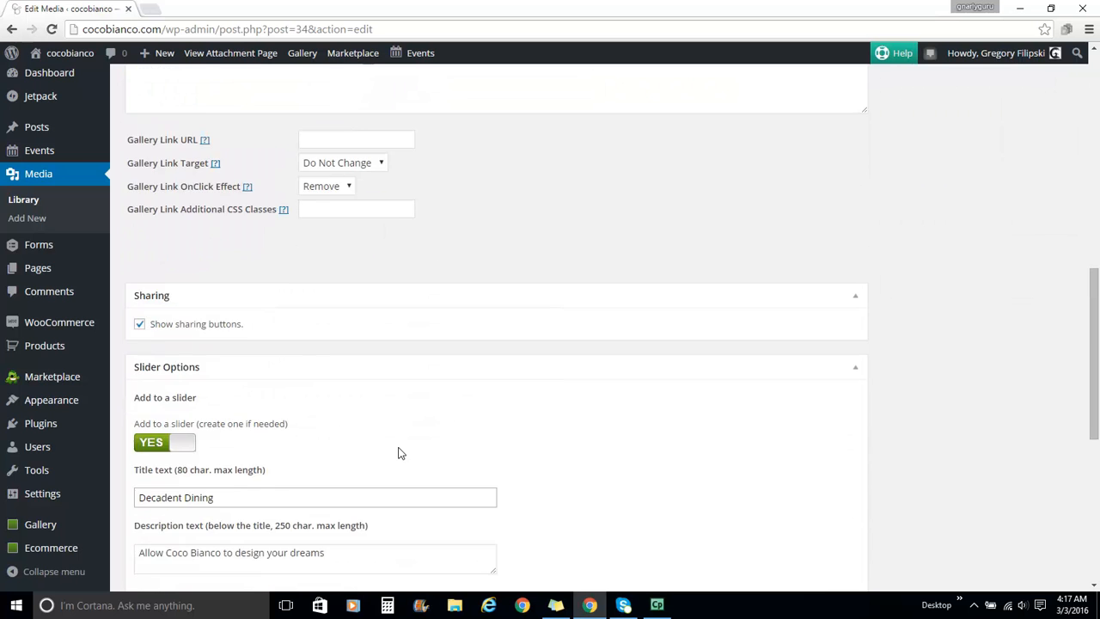
{"action": "scroll", "coordinate": [400, 455], "scroll_direction": "down", "scroll_amount": 5}
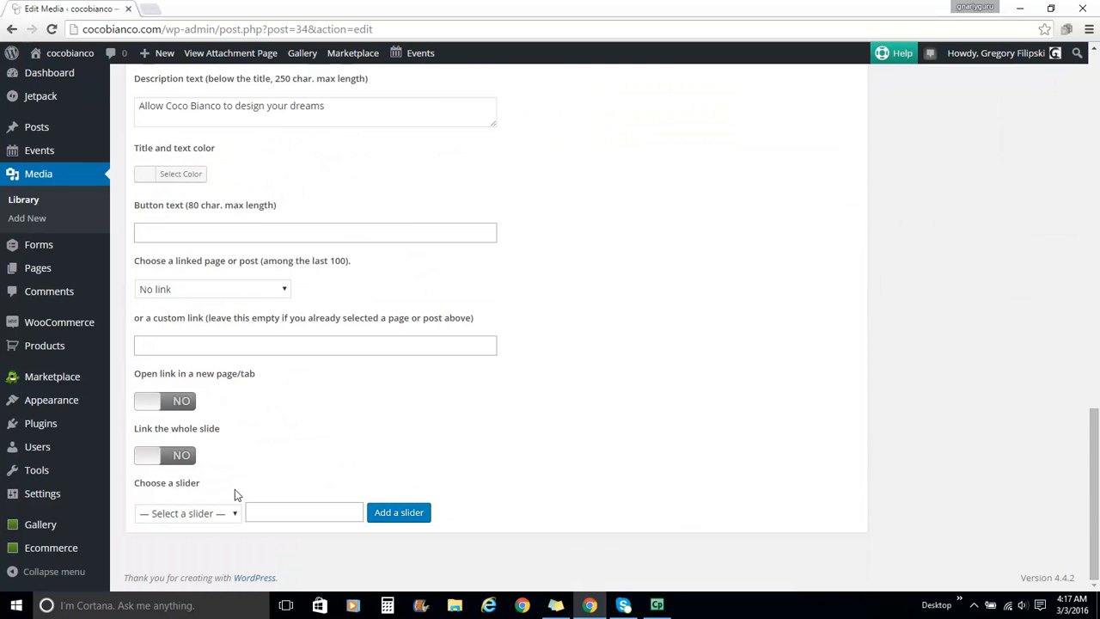
{"action": "left_click", "coordinate": [209, 513]}
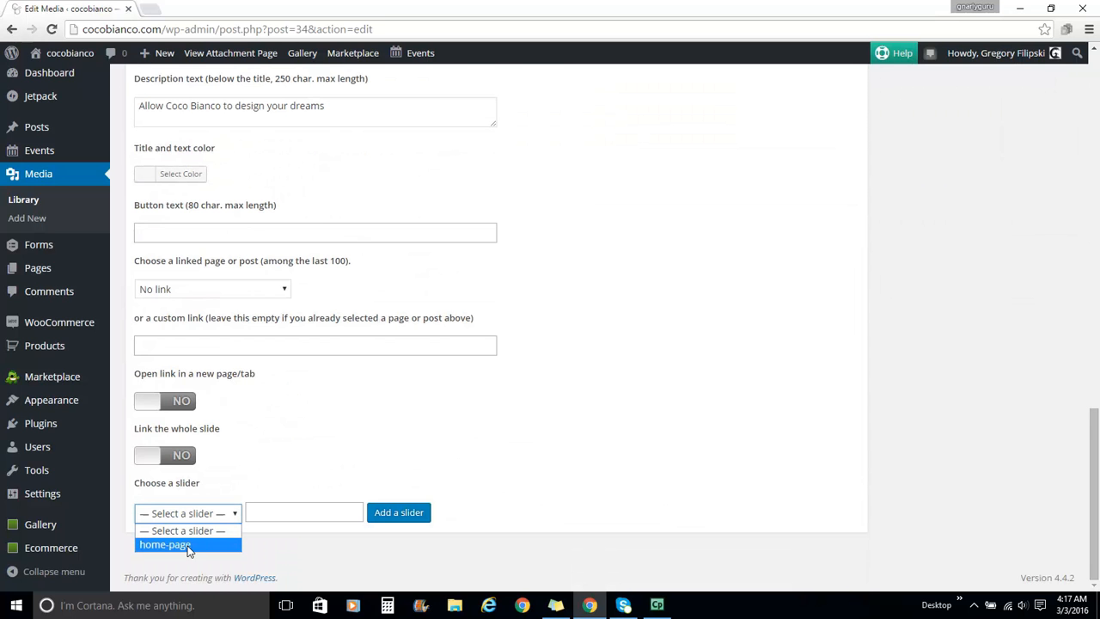
{"action": "left_click", "coordinate": [184, 545]}
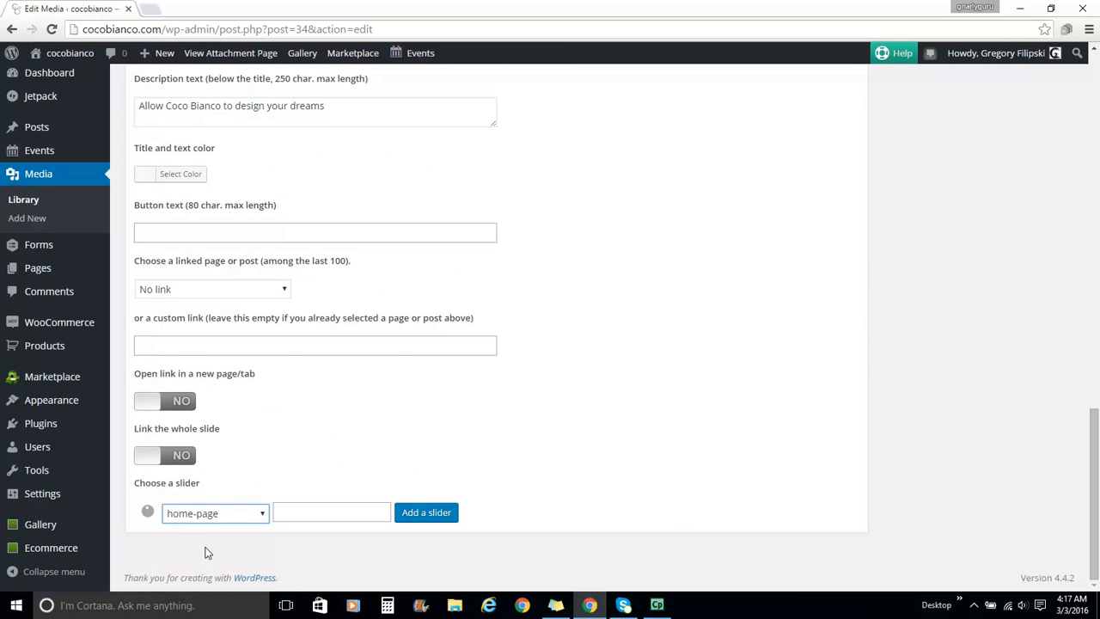
Step: Review the slide's title, description, link and slider settings, and update the Decadent Dining media attachment
{"action": "scroll", "coordinate": [206, 555], "scroll_direction": "up", "scroll_amount": 5}
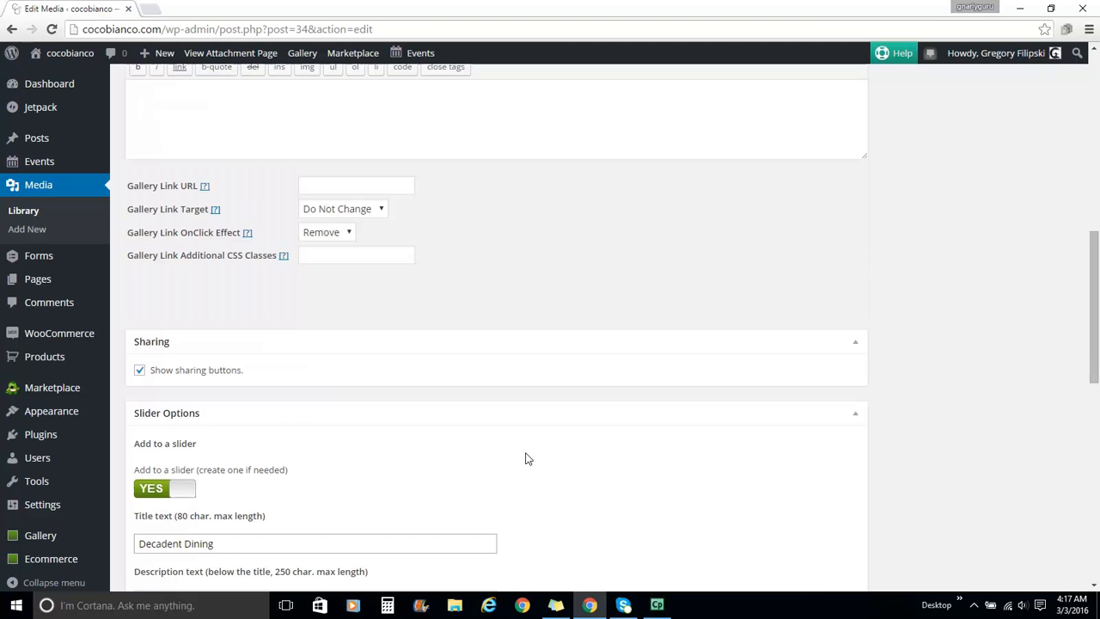
{"action": "scroll", "coordinate": [525, 457], "scroll_direction": "up", "scroll_amount": 1}
{"action": "scroll", "coordinate": [523, 458], "scroll_direction": "down", "scroll_amount": 3}
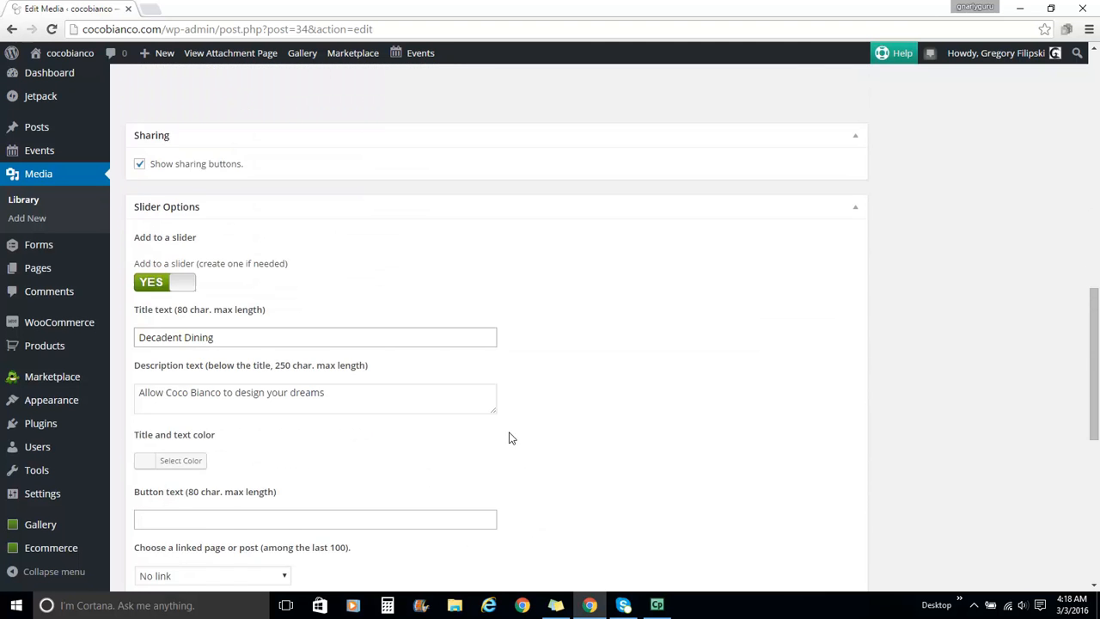
{"action": "scroll", "coordinate": [336, 389], "scroll_direction": "down", "scroll_amount": 3}
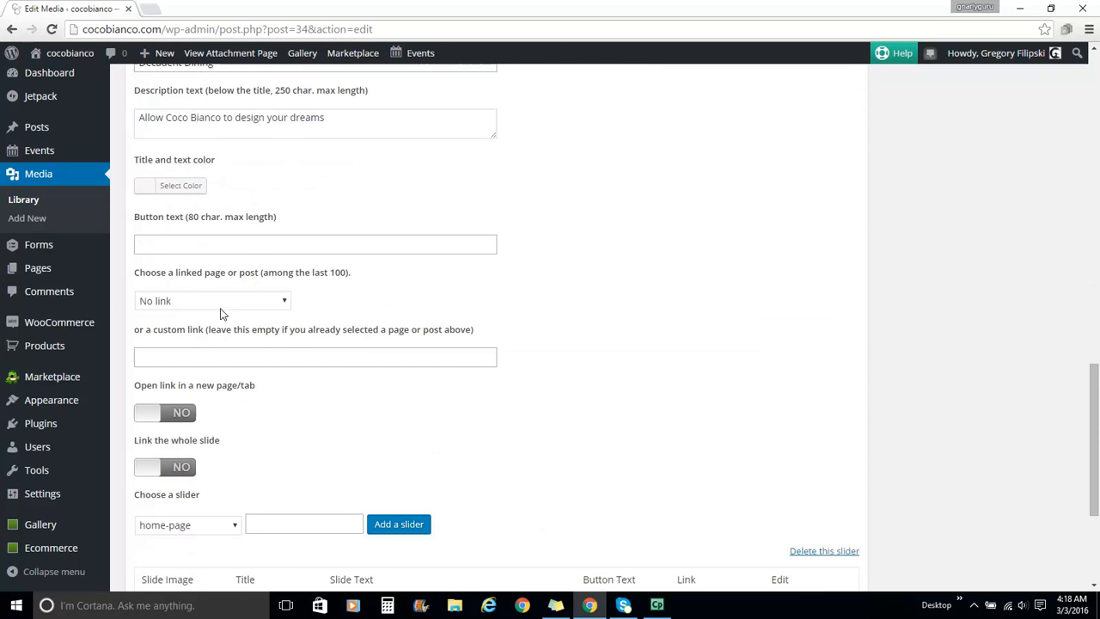
{"action": "scroll", "coordinate": [236, 478], "scroll_direction": "down", "scroll_amount": 1}
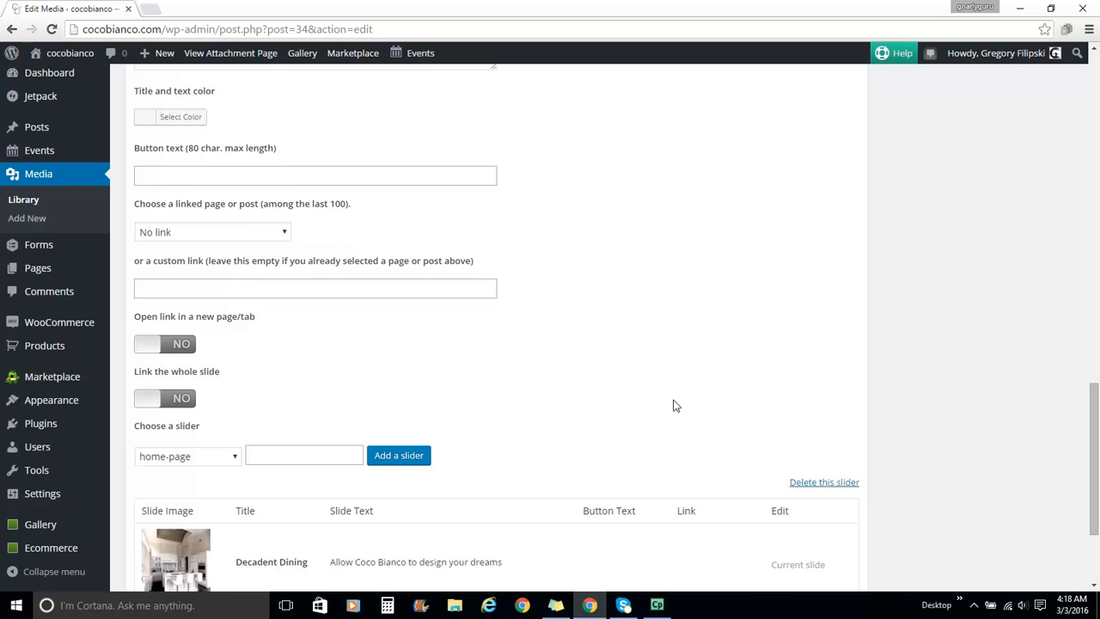
{"action": "scroll", "coordinate": [675, 404], "scroll_direction": "up", "scroll_amount": 1}
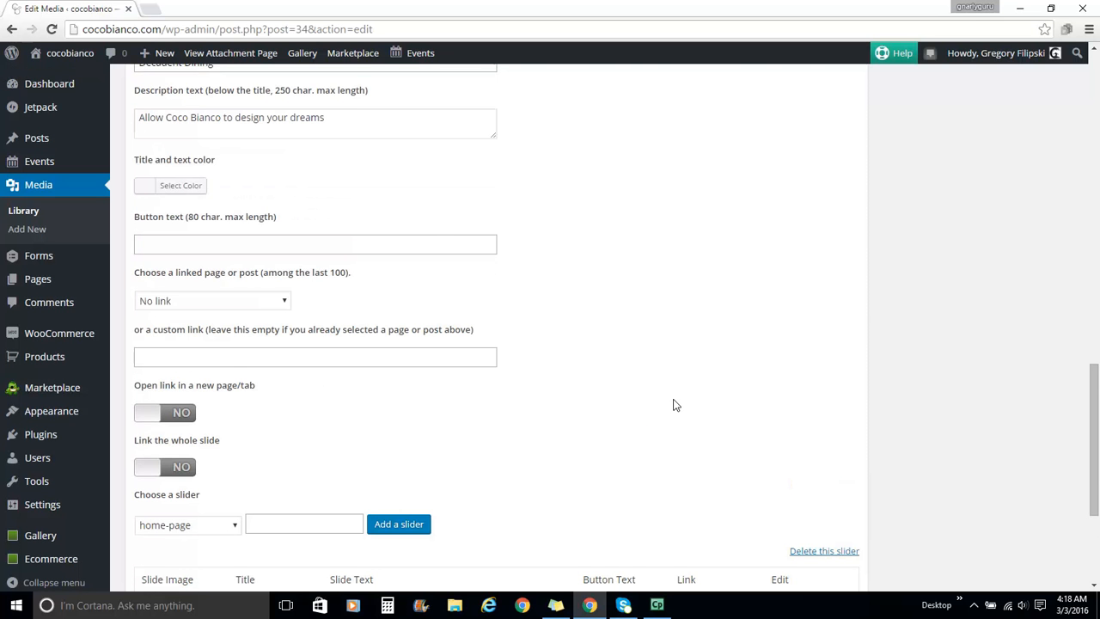
{"action": "scroll", "coordinate": [675, 405], "scroll_direction": "up", "scroll_amount": 9}
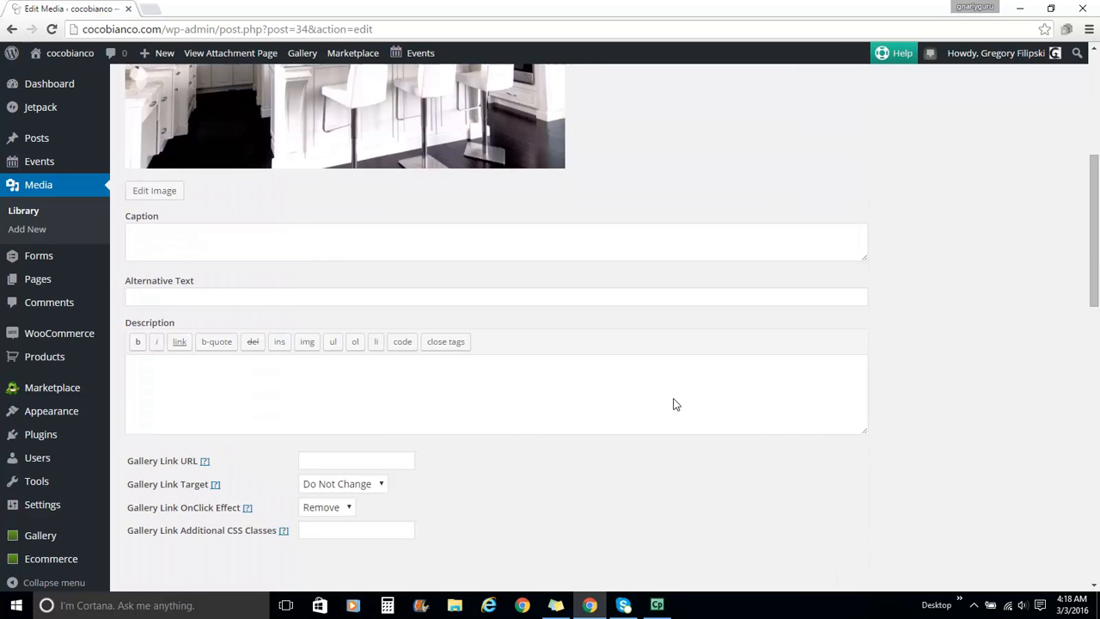
{"action": "scroll", "coordinate": [675, 405], "scroll_direction": "up", "scroll_amount": 3}
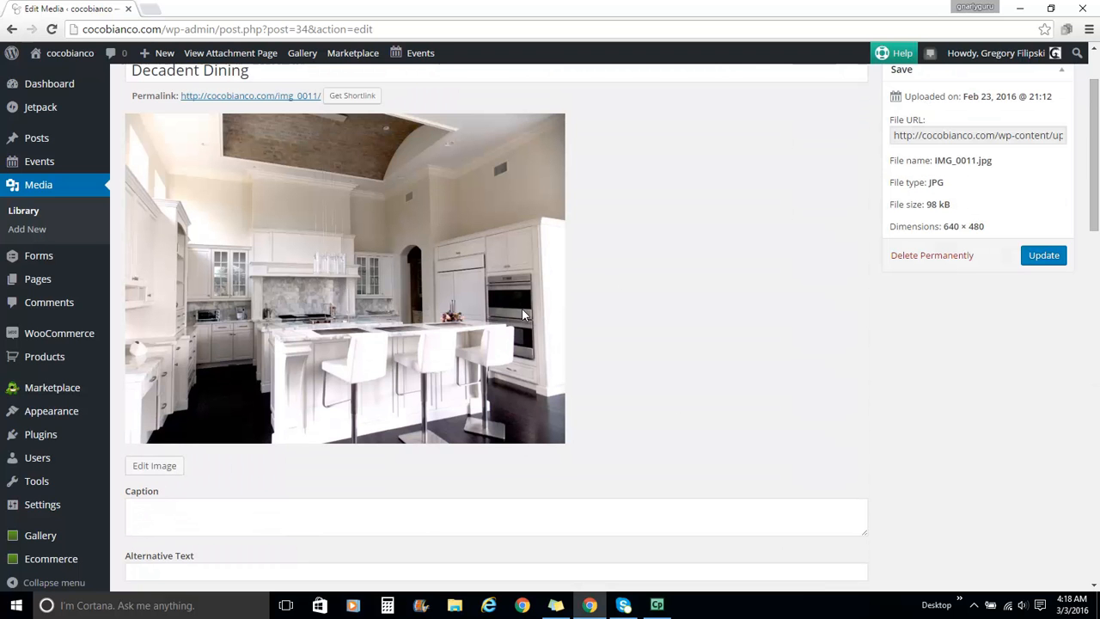
{"action": "scroll", "coordinate": [647, 266], "scroll_direction": "up", "scroll_amount": 1}
{"action": "left_click", "coordinate": [1052, 351]}
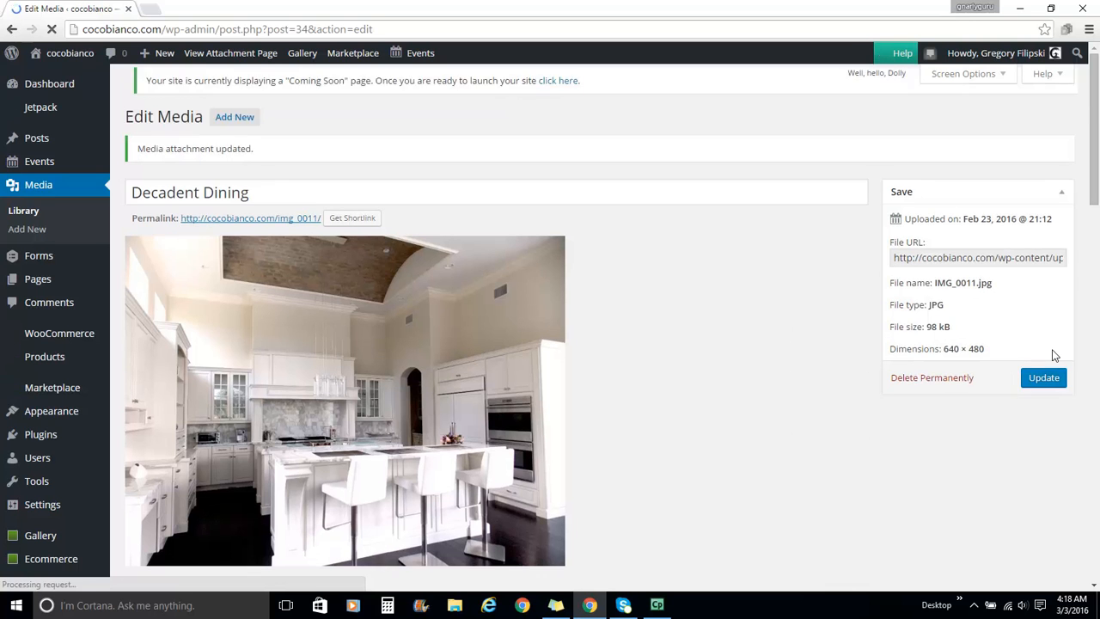
Step: View the site's home page and examine the slider, the featured pages and the footer
{"action": "left_click", "coordinate": [60, 57]}
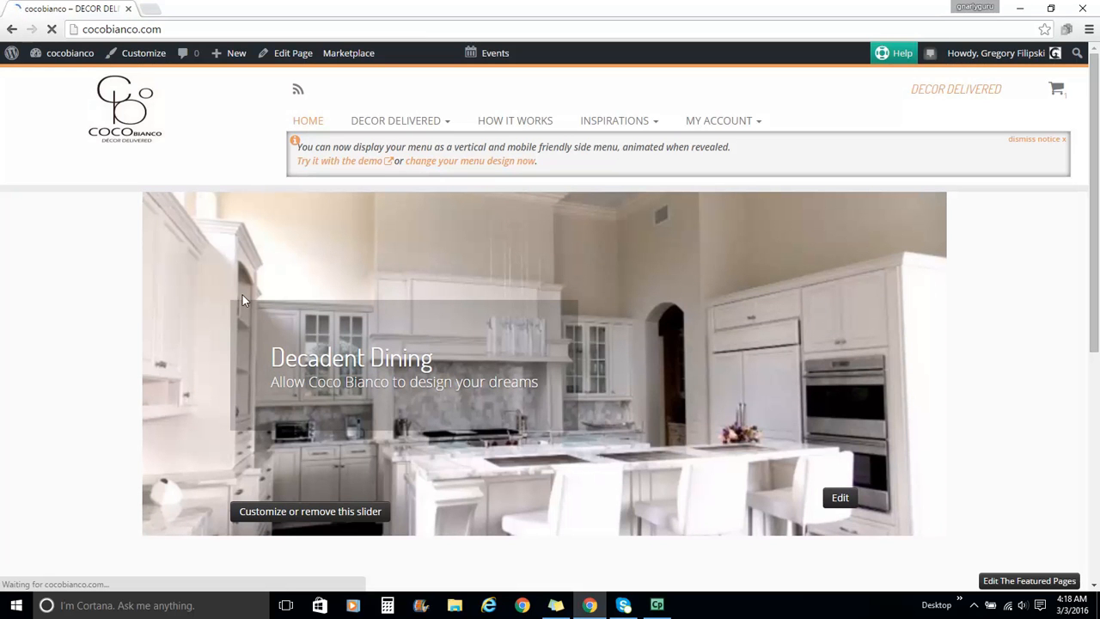
{"action": "scroll", "coordinate": [676, 293], "scroll_direction": "down", "scroll_amount": 2}
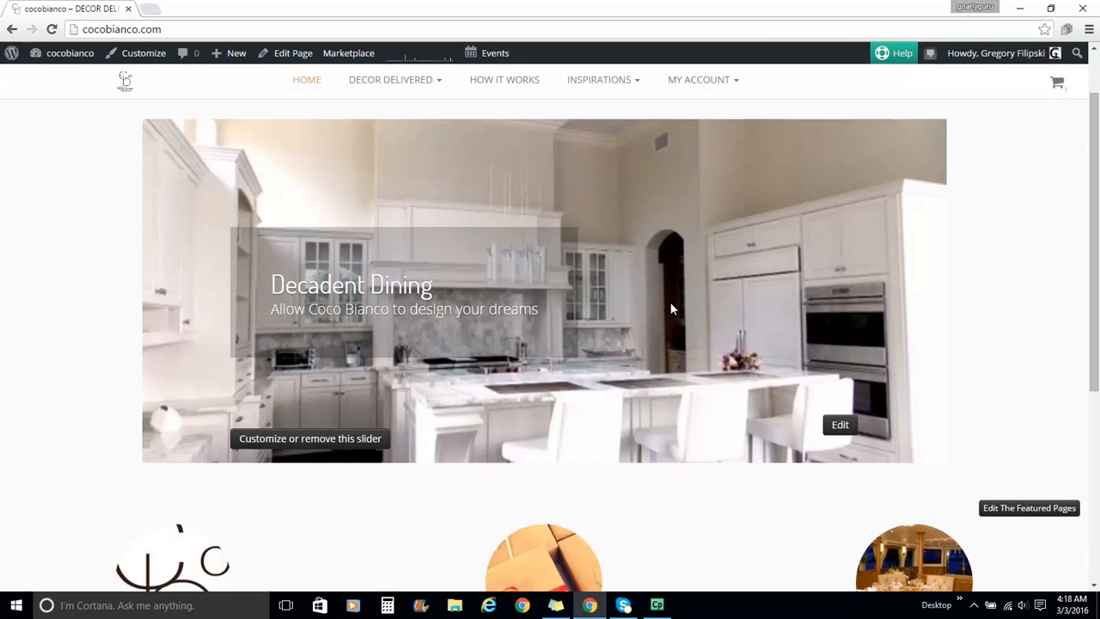
{"action": "scroll", "coordinate": [674, 309], "scroll_direction": "down", "scroll_amount": 1}
{"action": "scroll", "coordinate": [673, 309], "scroll_direction": "down", "scroll_amount": 2}
{"action": "scroll", "coordinate": [674, 313], "scroll_direction": "down", "scroll_amount": 2}
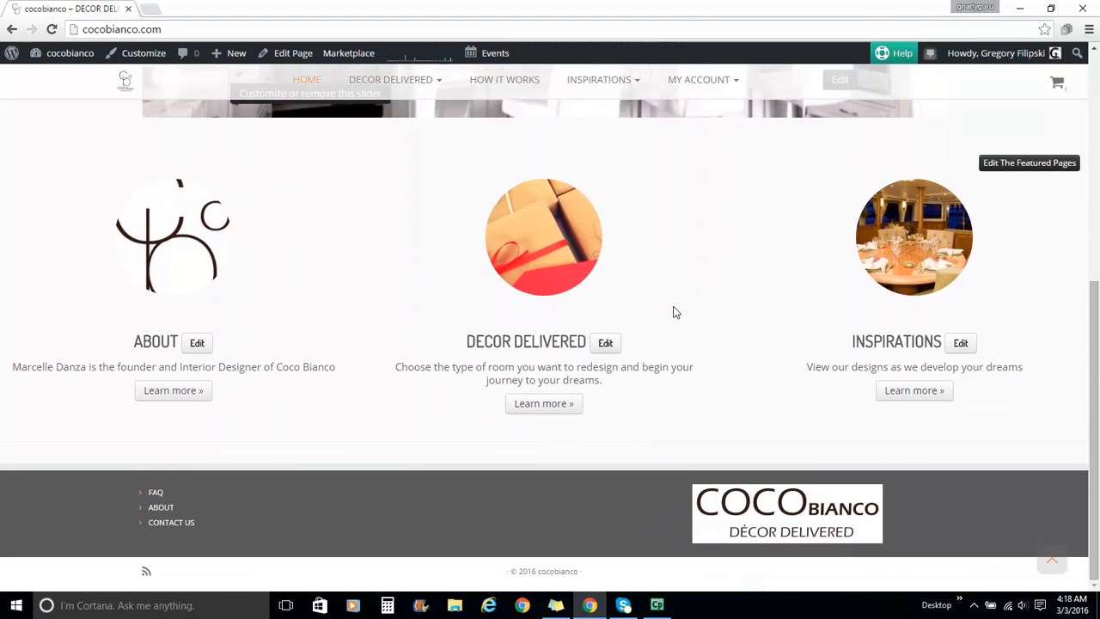
{"action": "scroll", "coordinate": [675, 314], "scroll_direction": "up", "scroll_amount": 7}
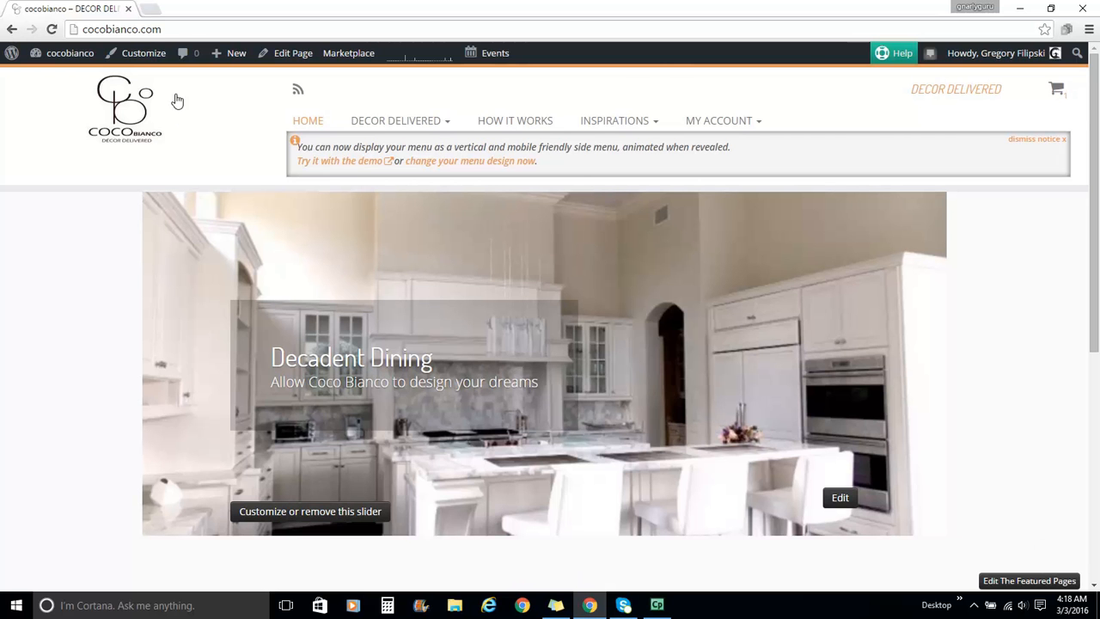
{"action": "scroll", "coordinate": [266, 172], "scroll_direction": "down", "scroll_amount": 2}
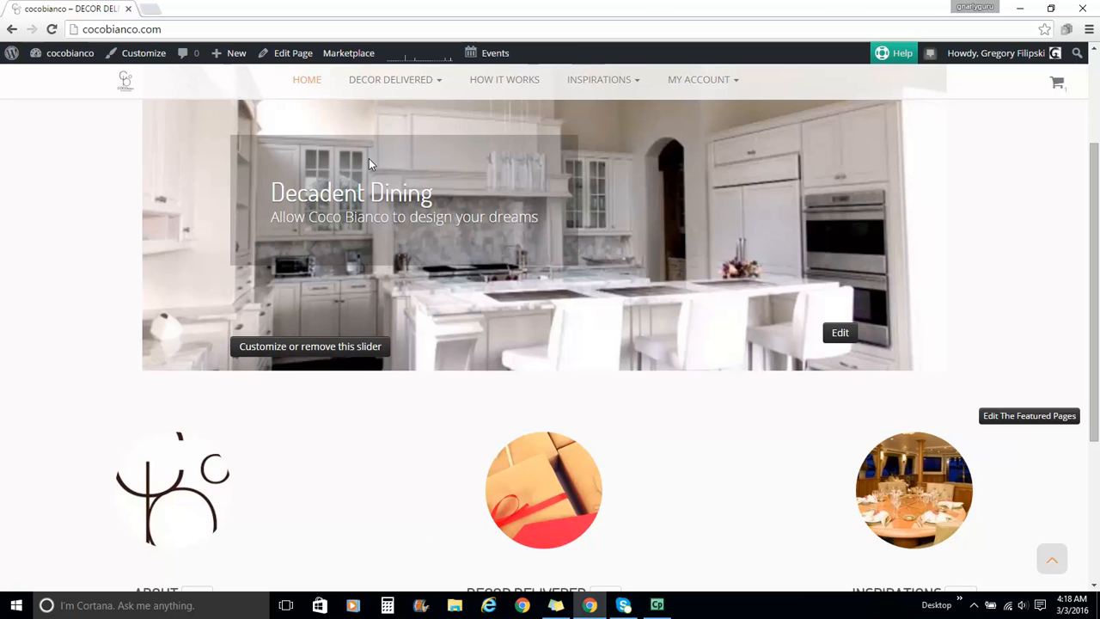
{"action": "scroll", "coordinate": [369, 167], "scroll_direction": "down", "scroll_amount": 3}
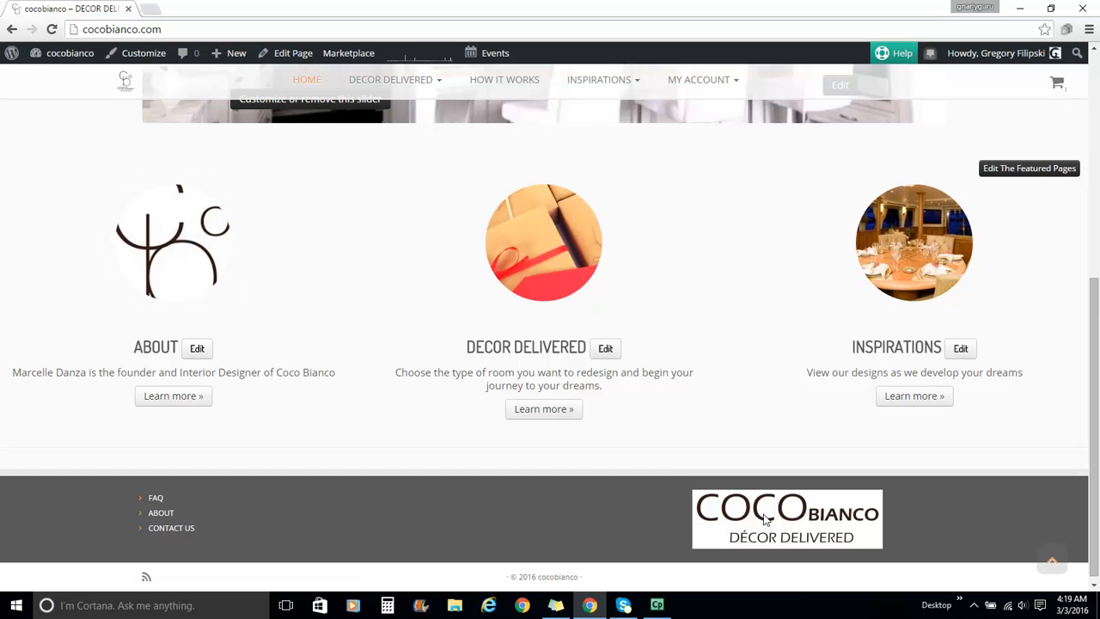
{"action": "scroll", "coordinate": [764, 515], "scroll_direction": "up", "scroll_amount": 5}
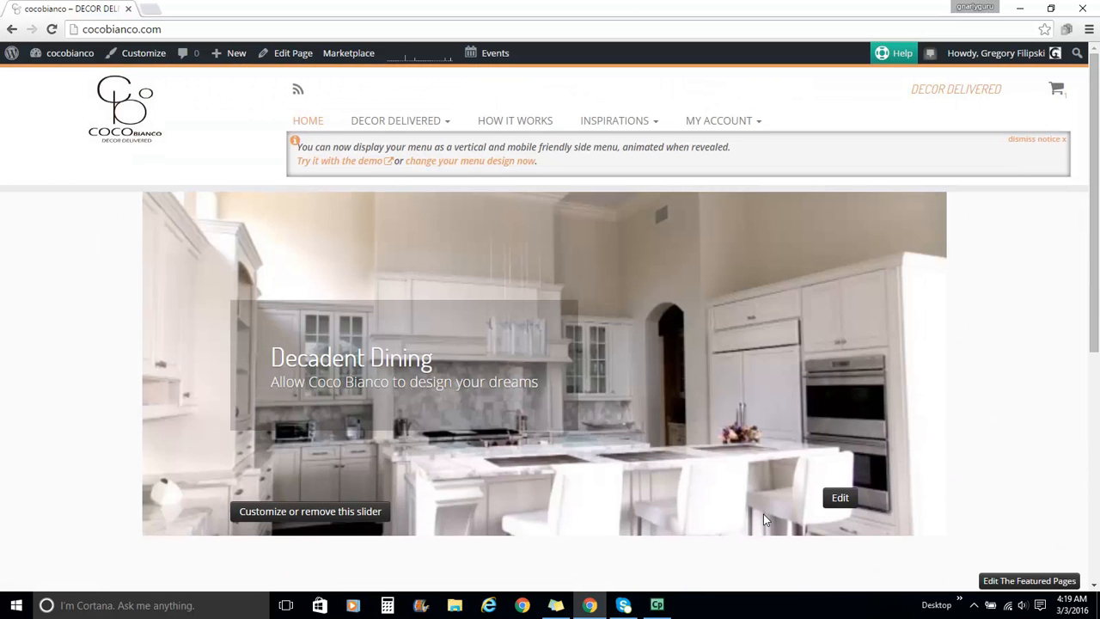
Step: Open the Gift Certificate page and examine the first step of its online order form, including the purchaser fields
{"action": "mouse_move", "coordinate": [419, 127]}
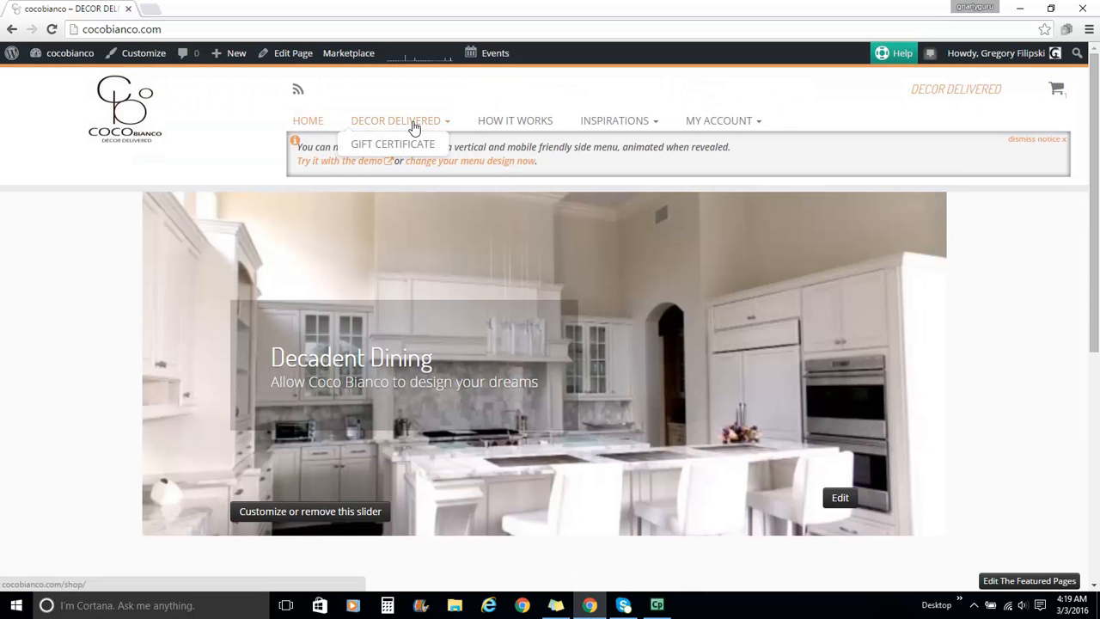
{"action": "left_click", "coordinate": [376, 148]}
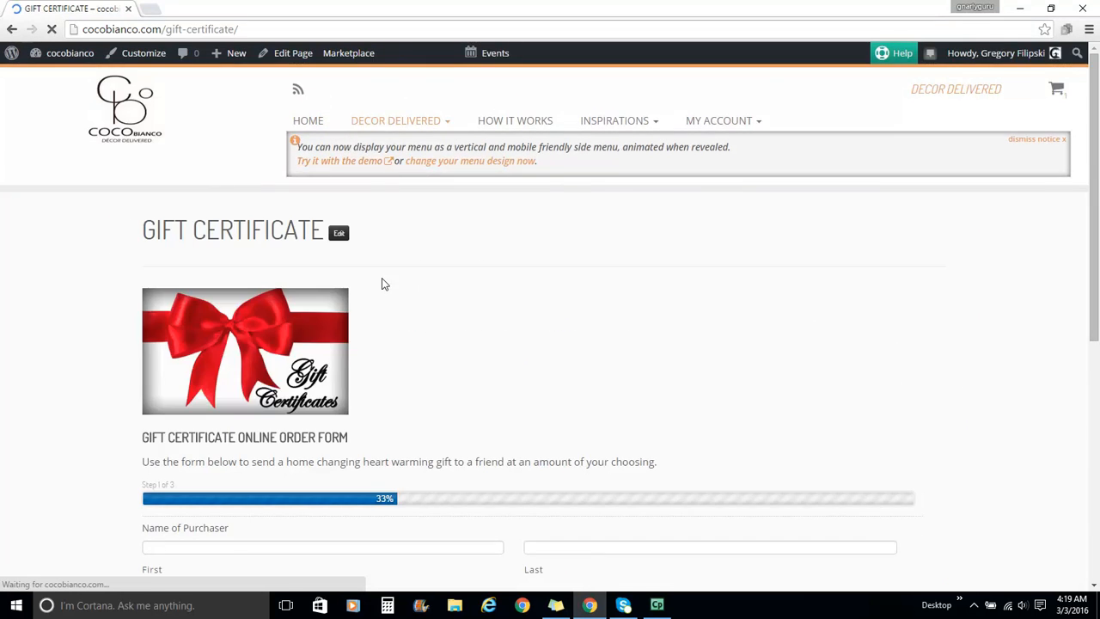
{"action": "scroll", "coordinate": [383, 284], "scroll_direction": "down", "scroll_amount": 4}
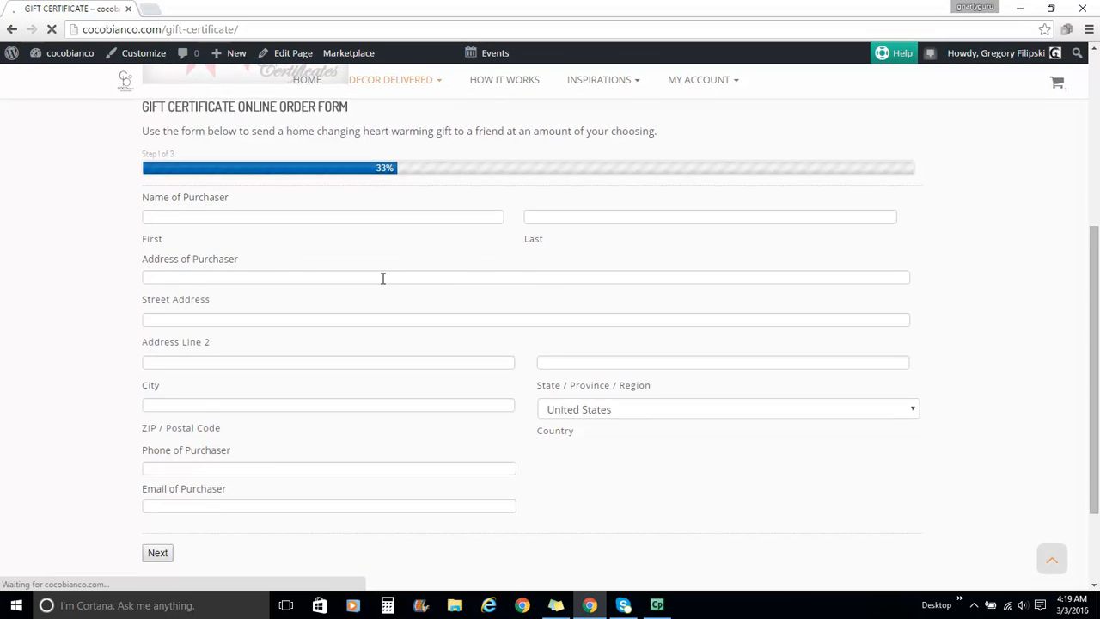
{"action": "scroll", "coordinate": [382, 279], "scroll_direction": "down", "scroll_amount": 1}
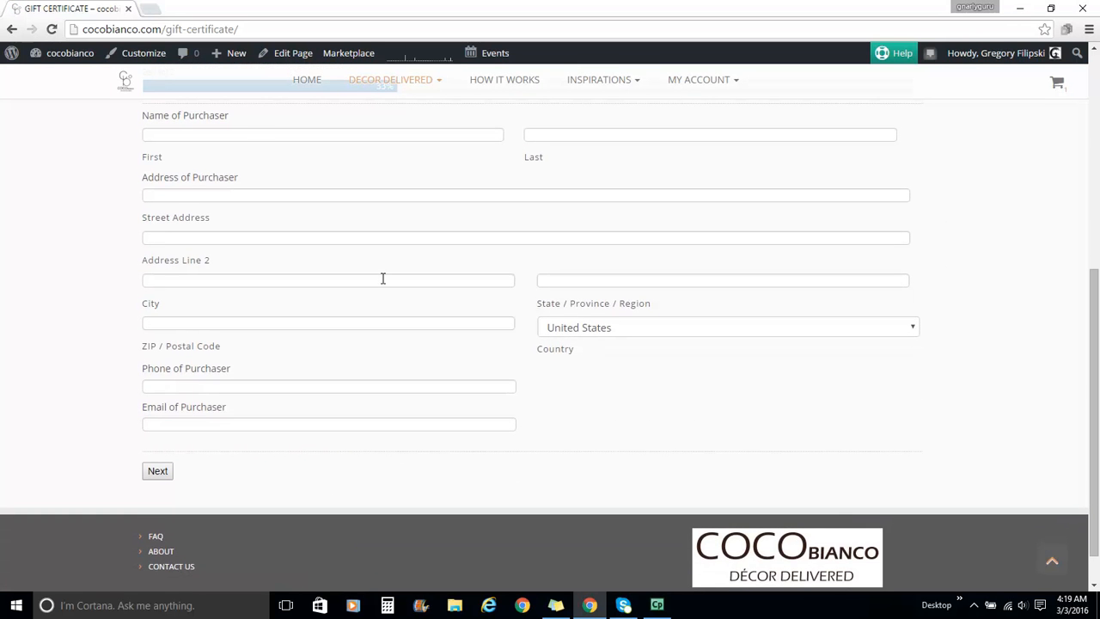
{"action": "scroll", "coordinate": [445, 318], "scroll_direction": "down", "scroll_amount": 1}
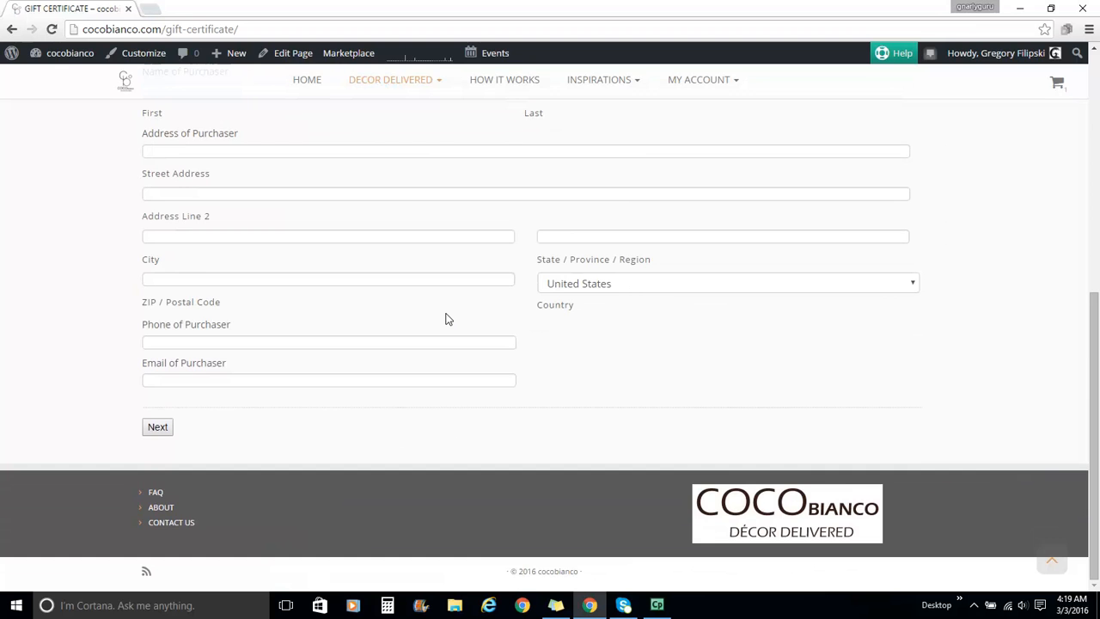
{"action": "scroll", "coordinate": [445, 319], "scroll_direction": "up", "scroll_amount": 1}
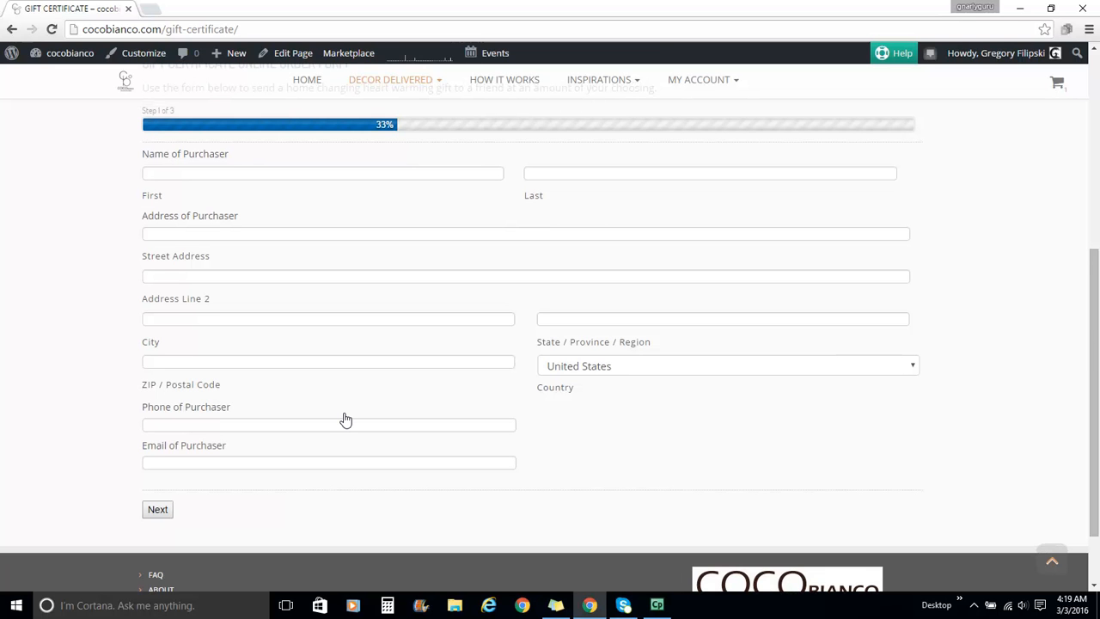
{"action": "scroll", "coordinate": [341, 418], "scroll_direction": "down", "scroll_amount": 1}
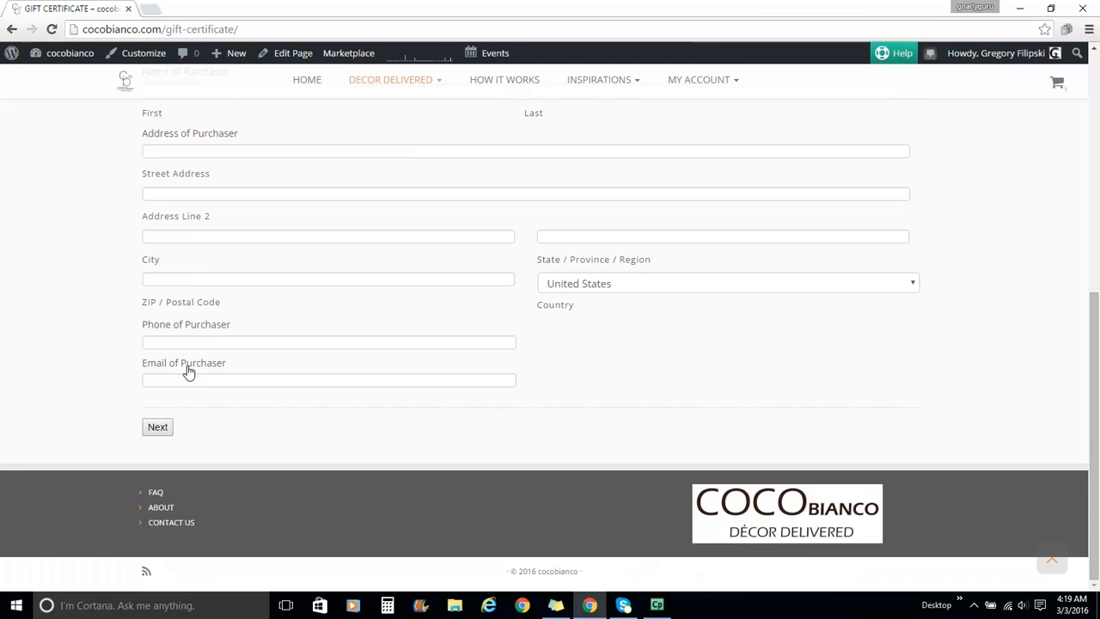
{"action": "scroll", "coordinate": [643, 255], "scroll_direction": "up", "scroll_amount": 1}
{"action": "scroll", "coordinate": [638, 272], "scroll_direction": "up", "scroll_amount": 4}
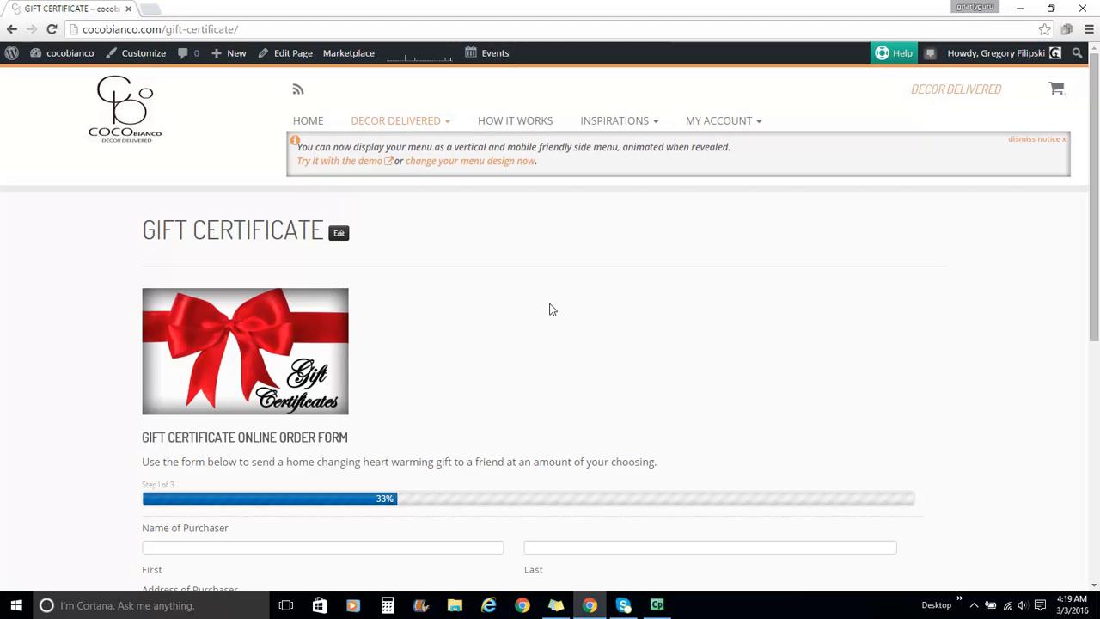
Step: Open the Decor Delivered shop page and look through all of its room products
{"action": "left_click", "coordinate": [395, 123]}
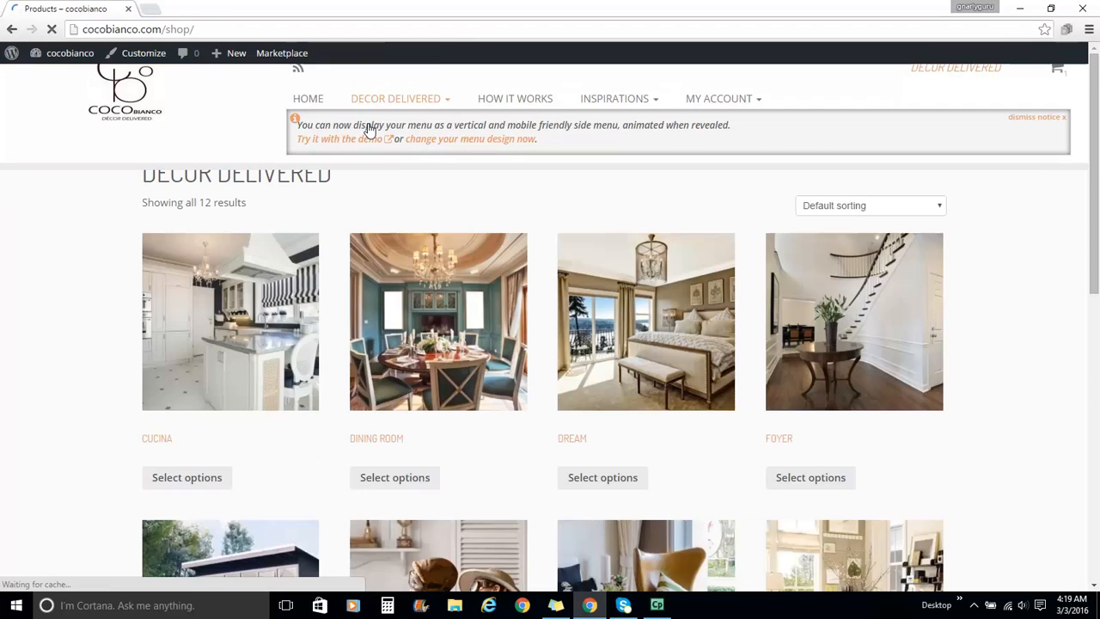
{"action": "scroll", "coordinate": [286, 342], "scroll_direction": "down", "scroll_amount": 8}
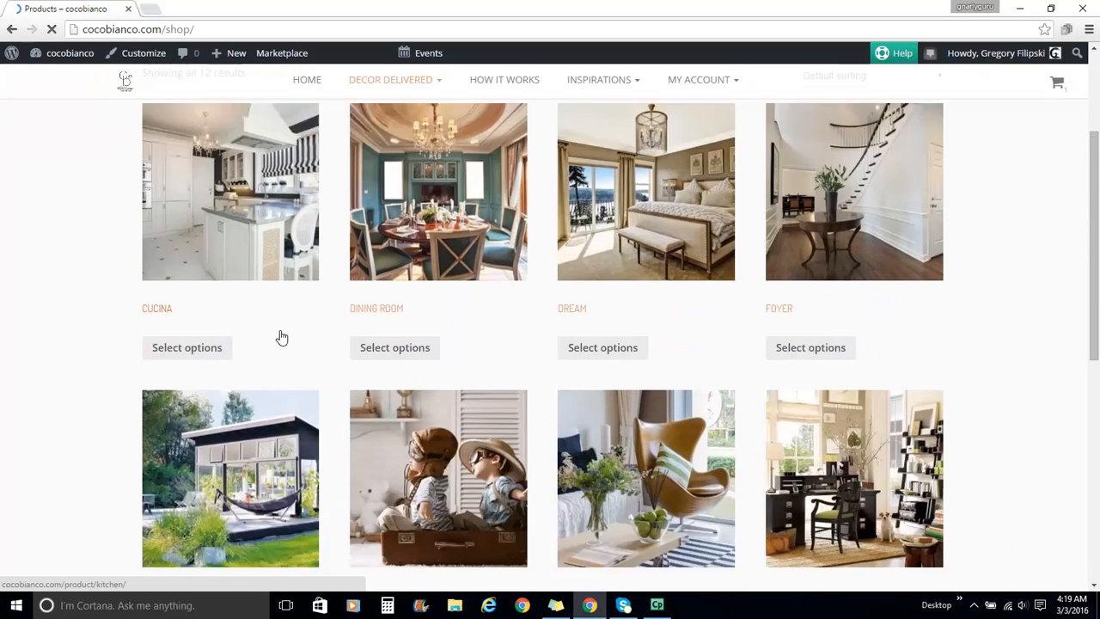
{"action": "scroll", "coordinate": [286, 342], "scroll_direction": "up", "scroll_amount": 10}
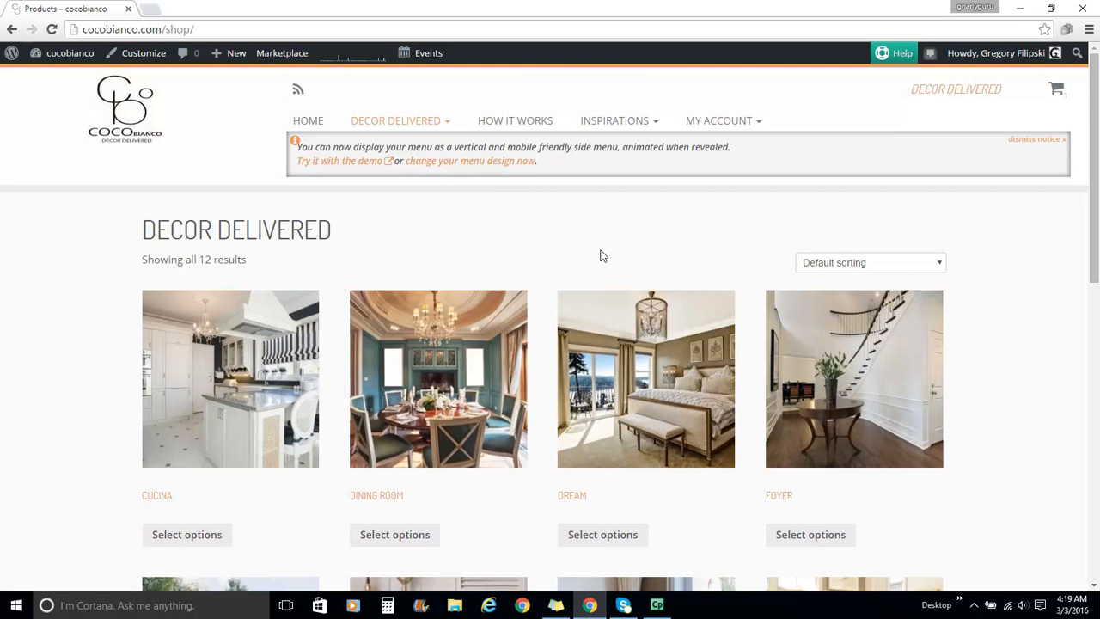
{"action": "scroll", "coordinate": [326, 238], "scroll_direction": "down", "scroll_amount": 8}
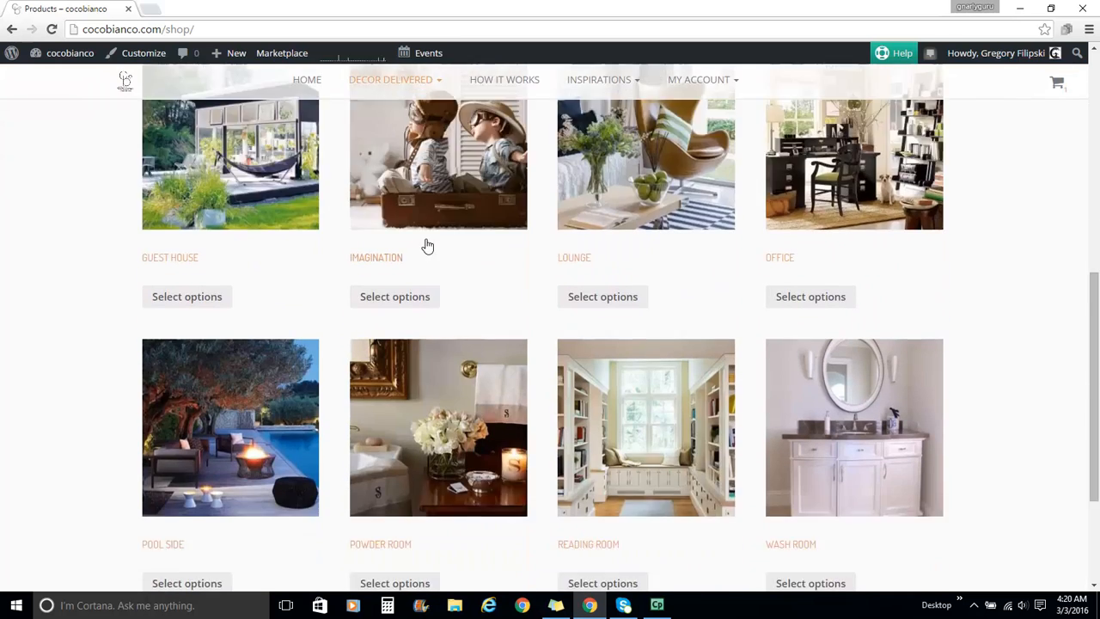
{"action": "scroll", "coordinate": [599, 357], "scroll_direction": "up", "scroll_amount": 1}
{"action": "scroll", "coordinate": [599, 357], "scroll_direction": "up", "scroll_amount": 10}
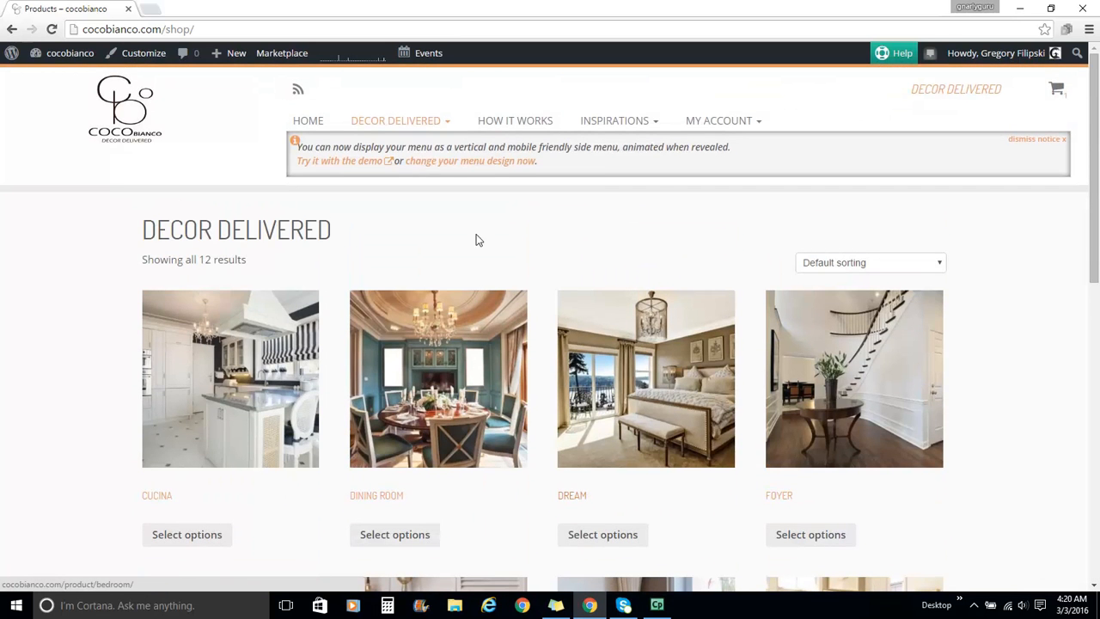